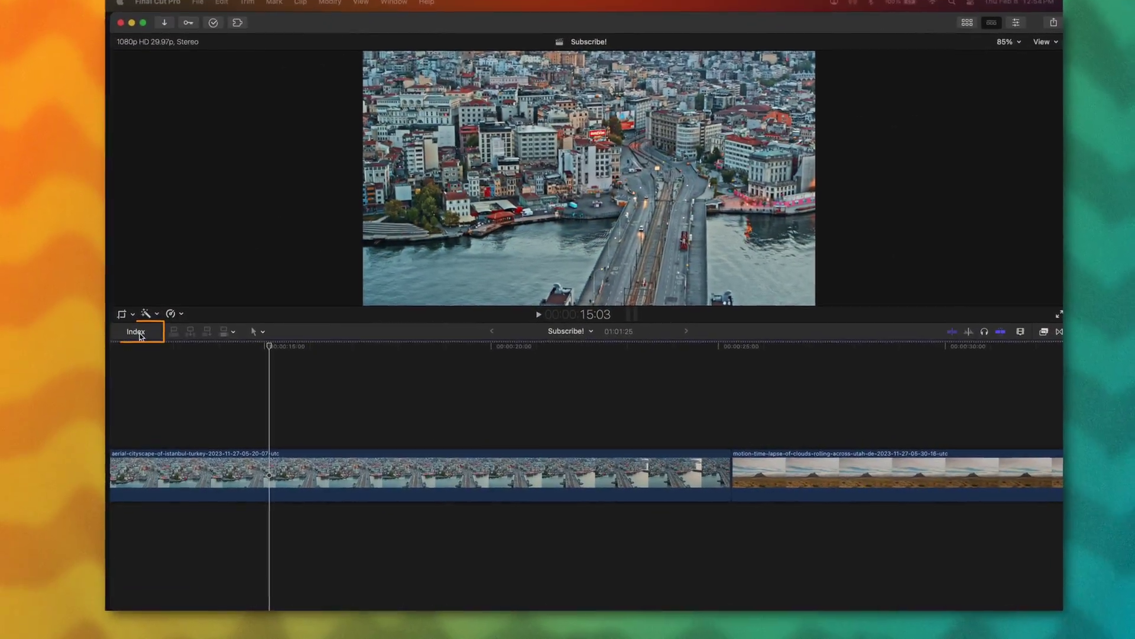
- Filter the timeline index to the two 'missing' clips and jump to the motion time-lapse clip
{"action": "left_click", "coordinate": [135, 330]}
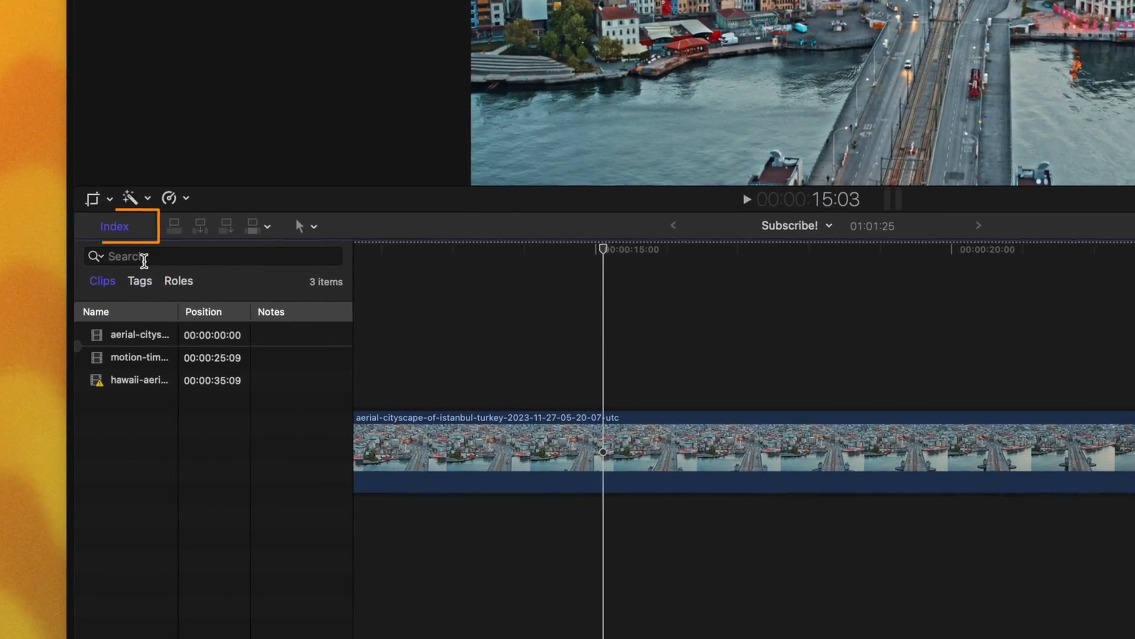
{"action": "left_click", "coordinate": [152, 326]}
{"action": "type", "text": "missing"}
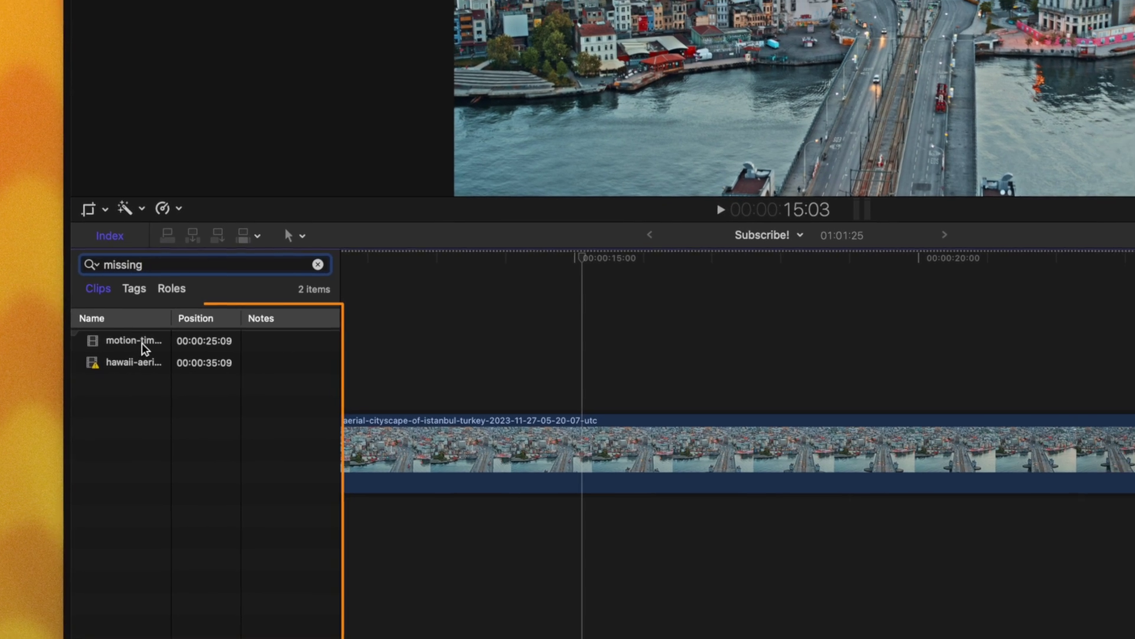
{"action": "left_click", "coordinate": [142, 343]}
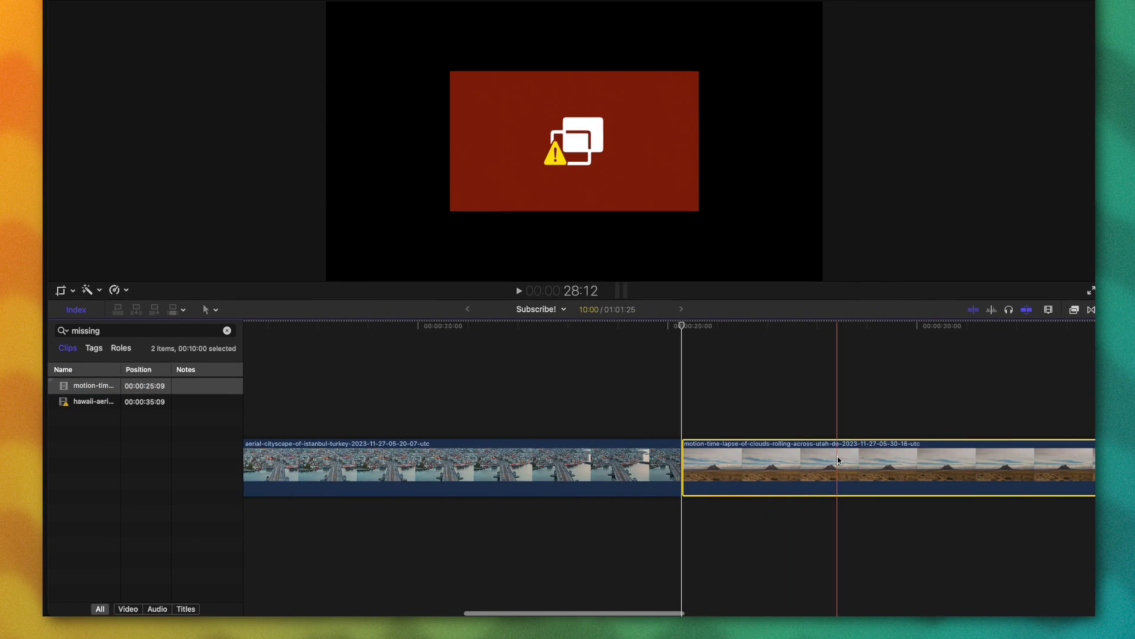
{"action": "scroll", "coordinate": [838, 460], "scroll_direction": "right", "scroll_amount": 5}
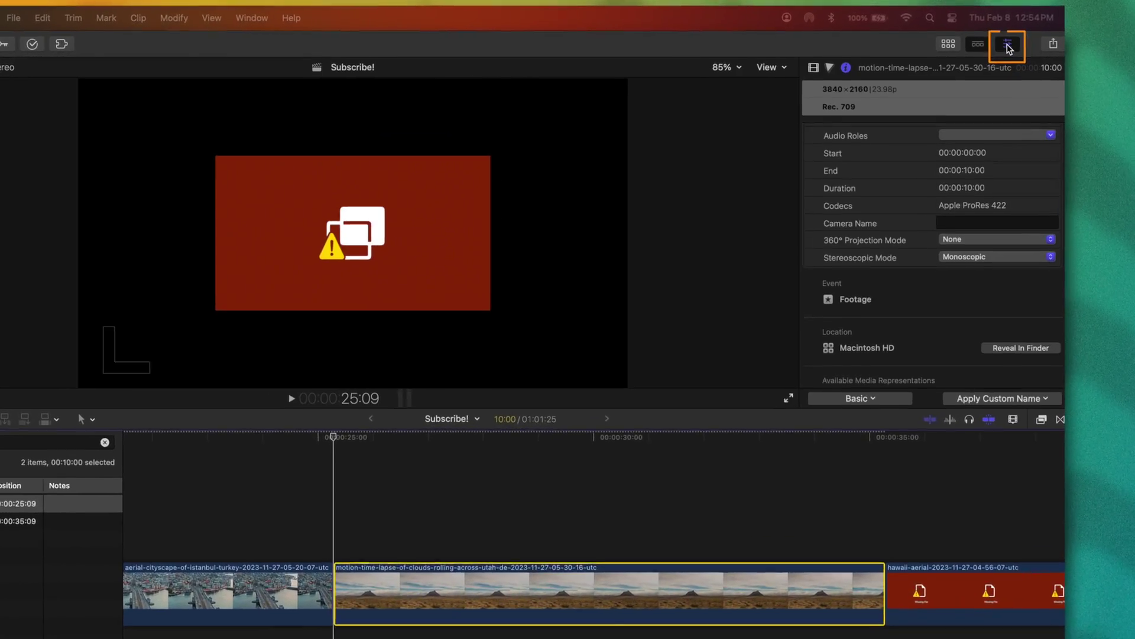
- Review the hawaii-aerial clip's Info: 4096×2160, H.264, 26:13 long, missing file
{"action": "scroll", "coordinate": [887, 263], "scroll_direction": "down", "scroll_amount": 3}
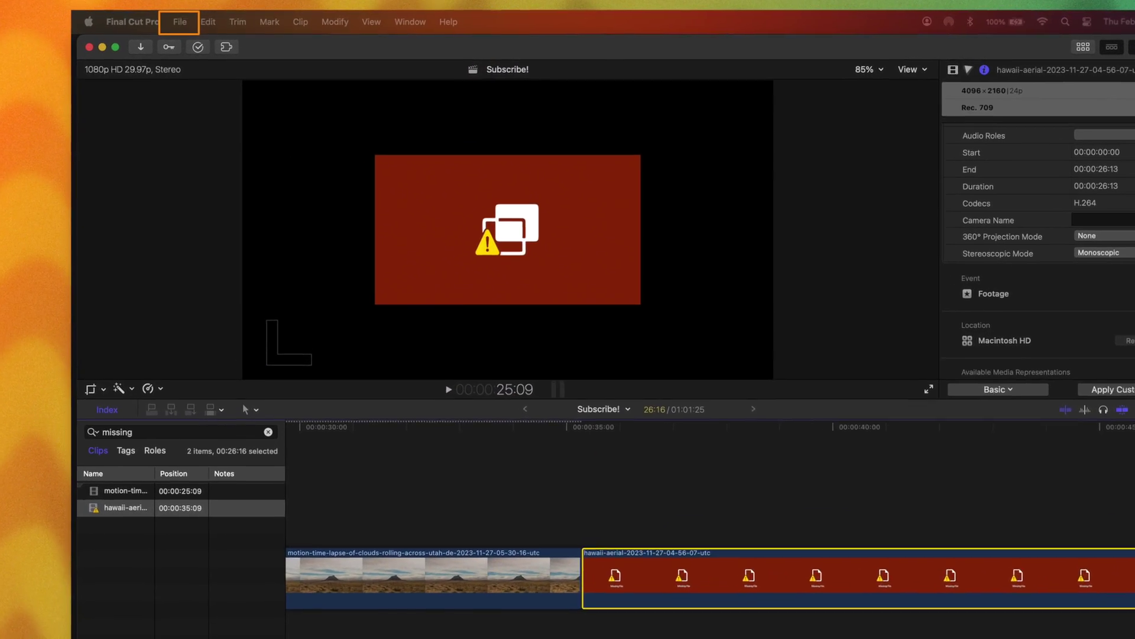
- Relink the hawaii-aerial .mov through File > Relink Files > Original Media, choosing Locate All
{"action": "left_click", "coordinate": [191, 22]}
{"action": "mouse_move", "coordinate": [211, 127]}
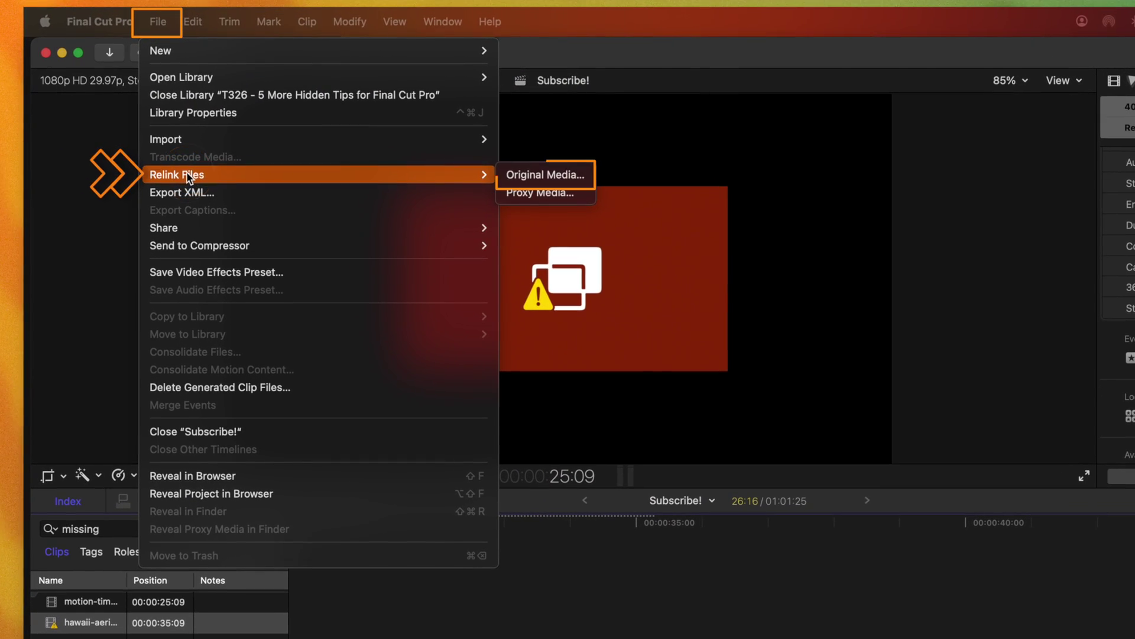
{"action": "left_click", "coordinate": [526, 175]}
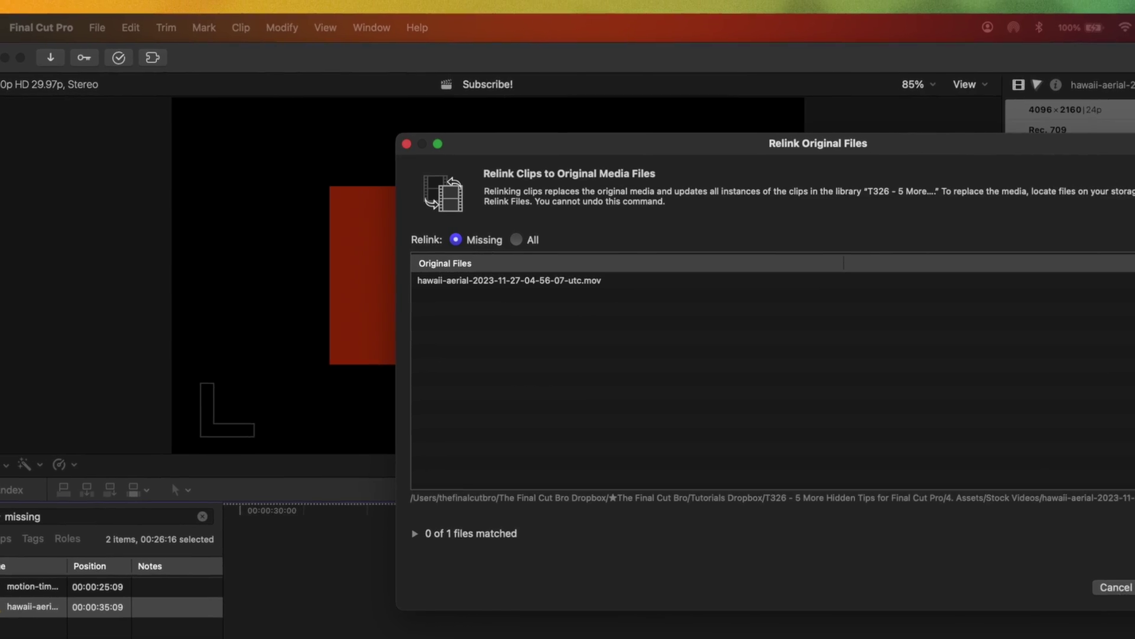
{"action": "left_click", "coordinate": [1009, 502]}
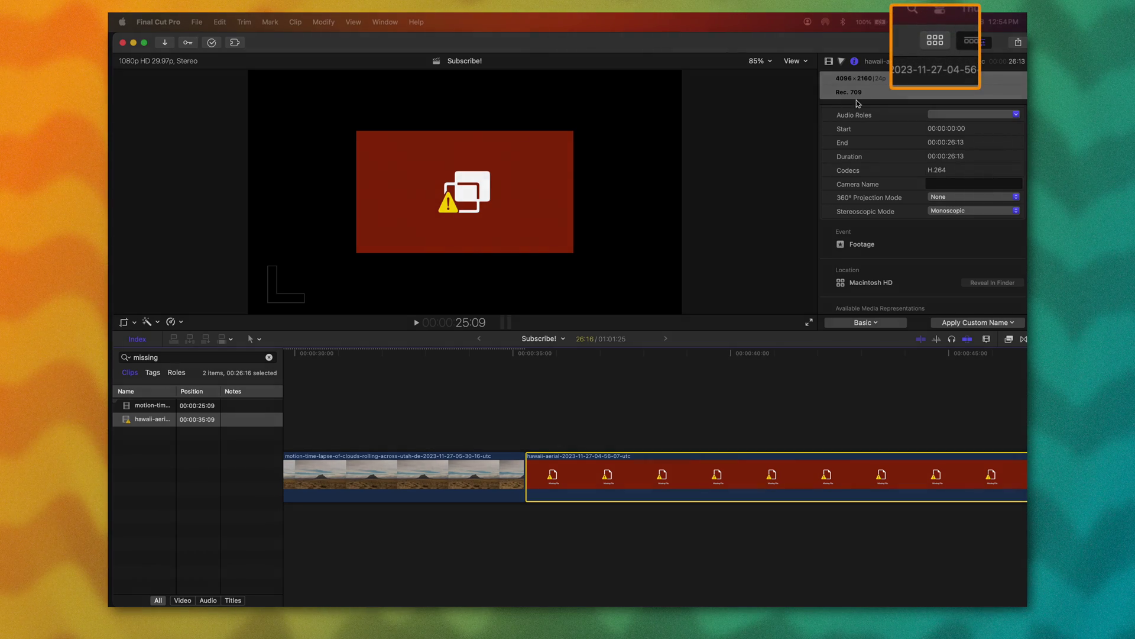
- Search the browser for 'missing' and save it as a library smart collection named Missing
{"action": "left_click", "coordinate": [929, 45]}
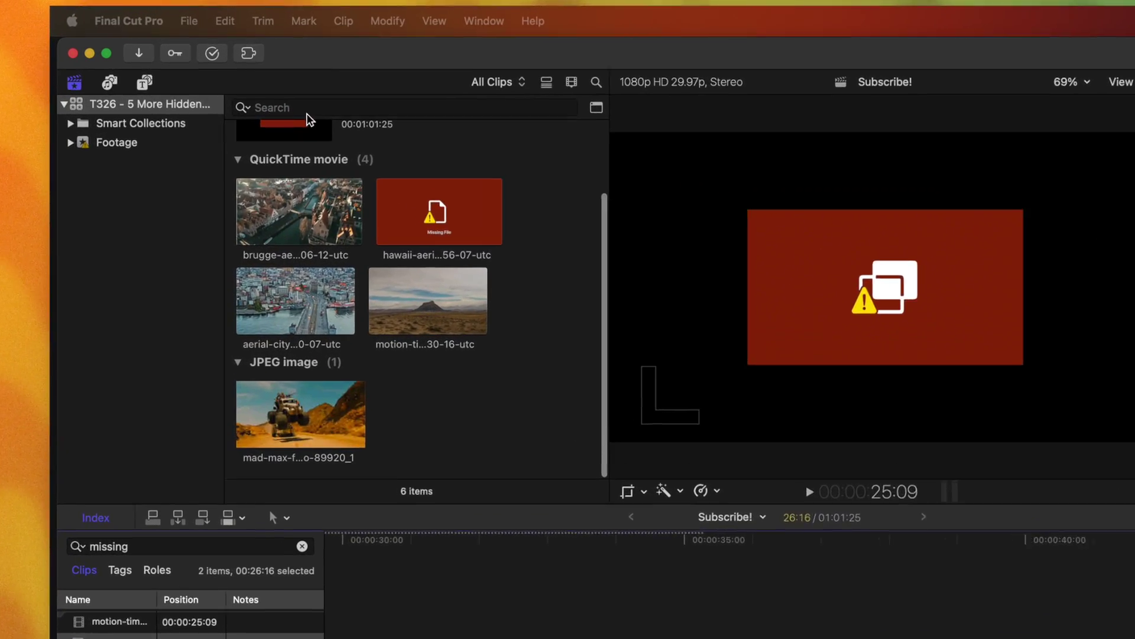
{"action": "left_click", "coordinate": [307, 112]}
{"action": "type", "text": "mi"}
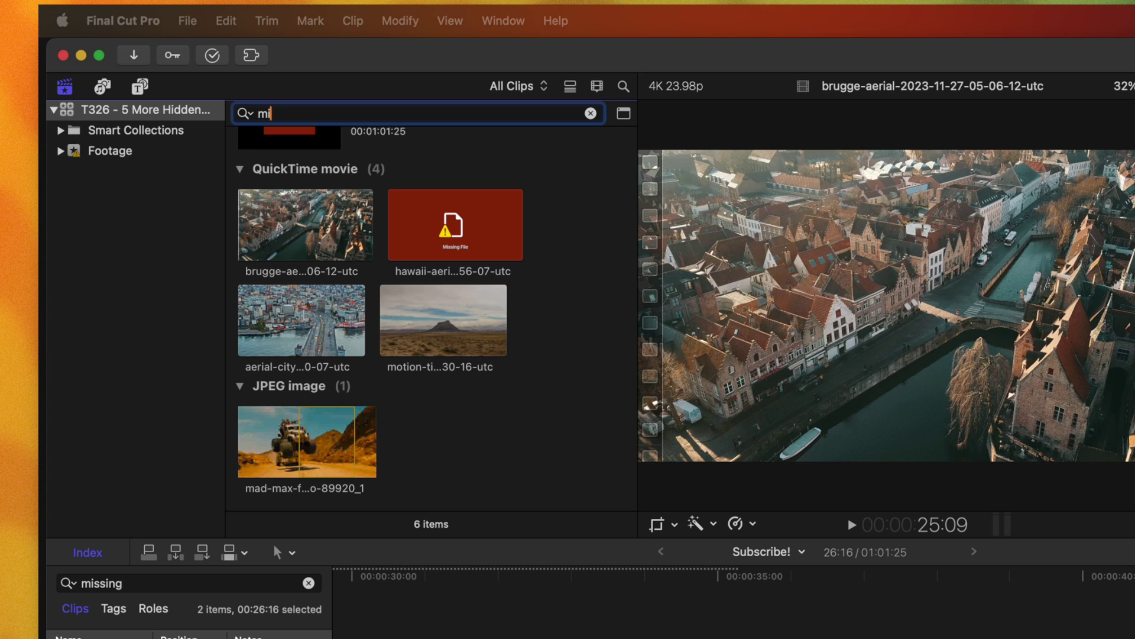
{"action": "type", "text": "ssing"}
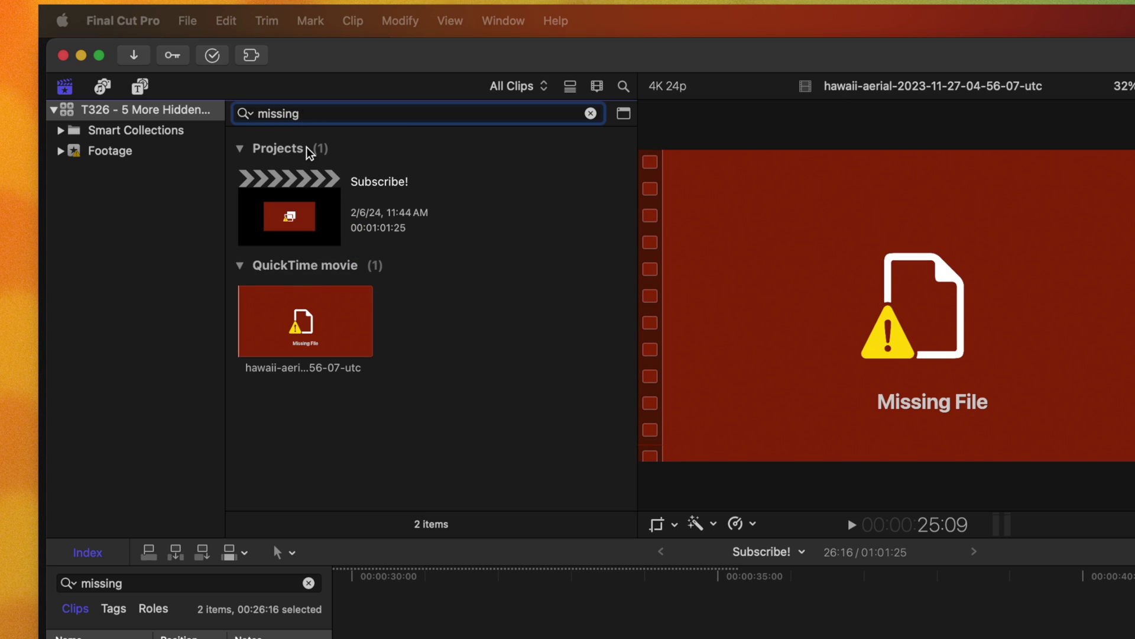
{"action": "left_click", "coordinate": [623, 115]}
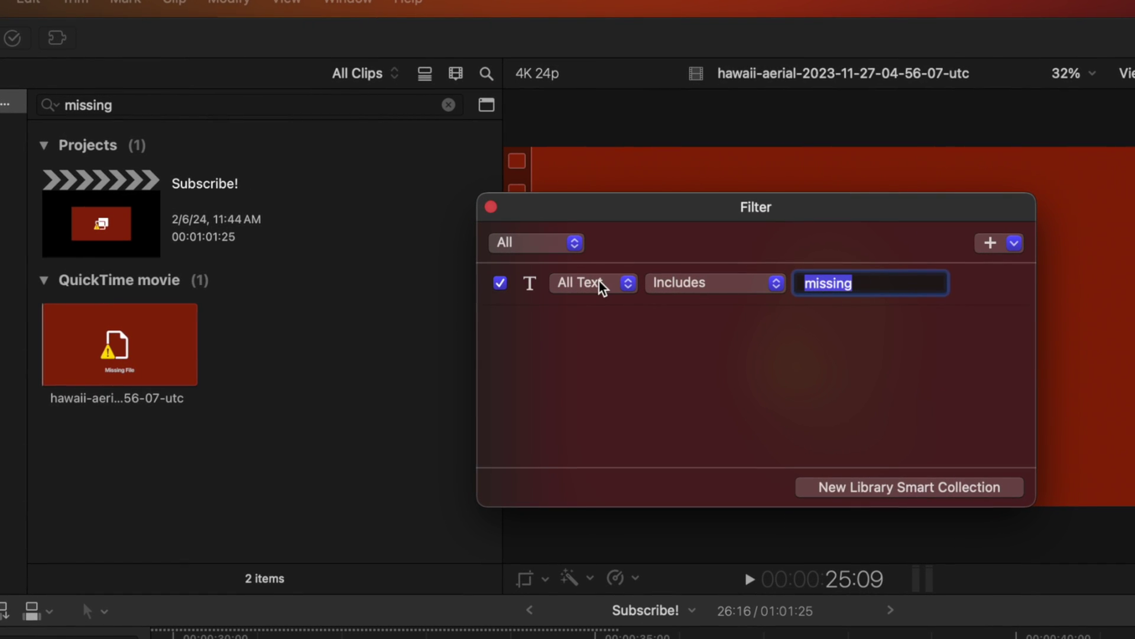
{"action": "left_click", "coordinate": [915, 487]}
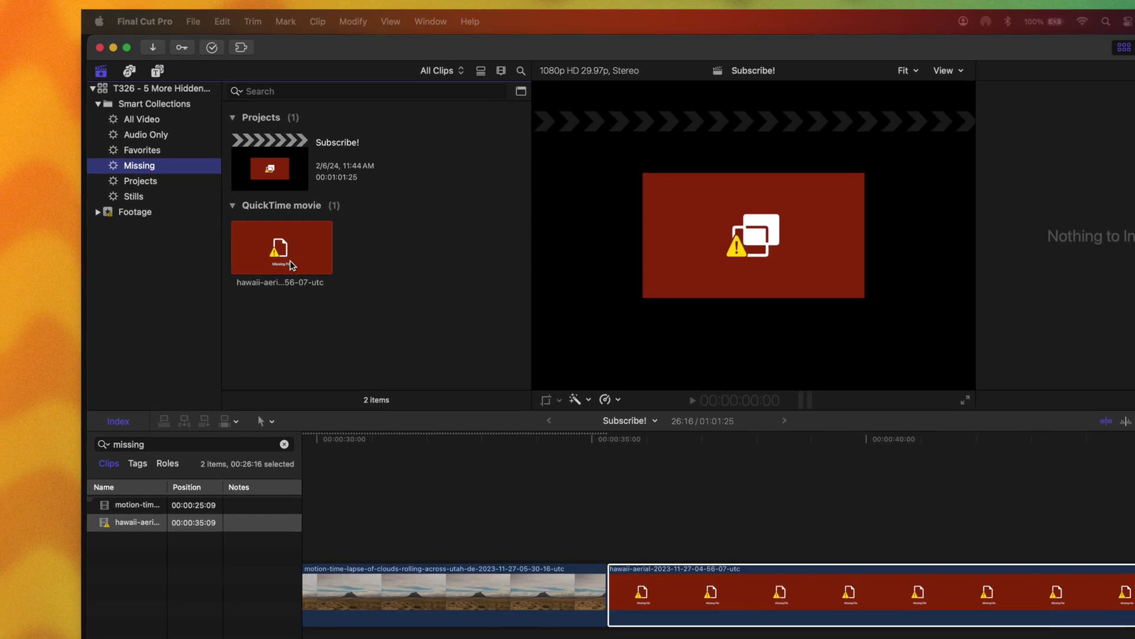
{"action": "left_click", "coordinate": [309, 310]}
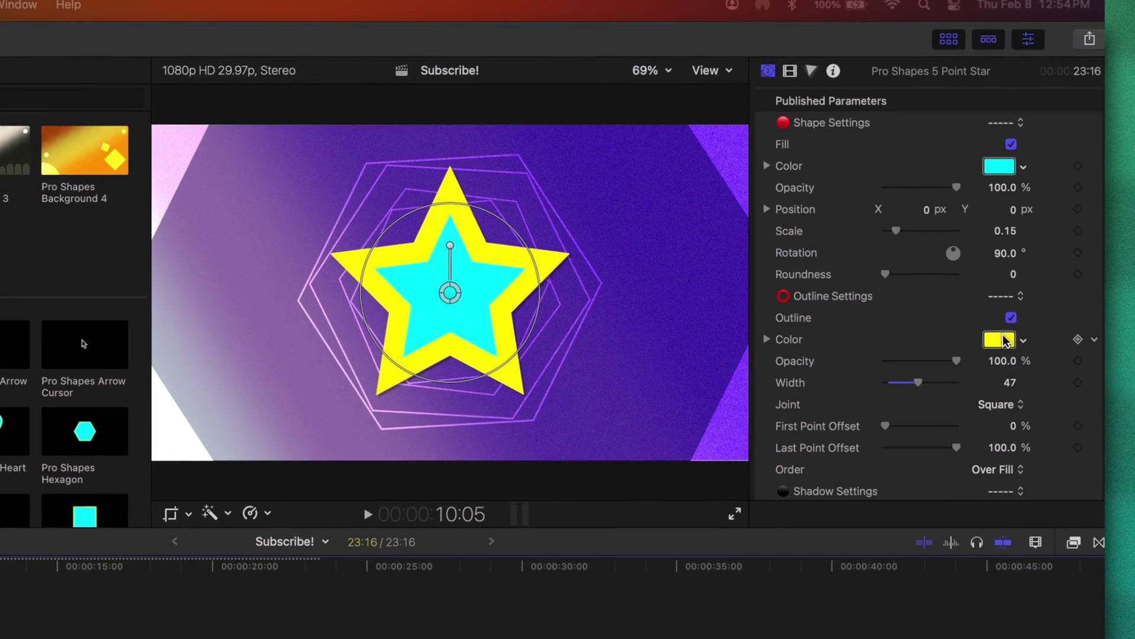
- Eyedrop the star's cyan fill as its outline colour, then darken the outline to dark teal
{"action": "left_click", "coordinate": [995, 345]}
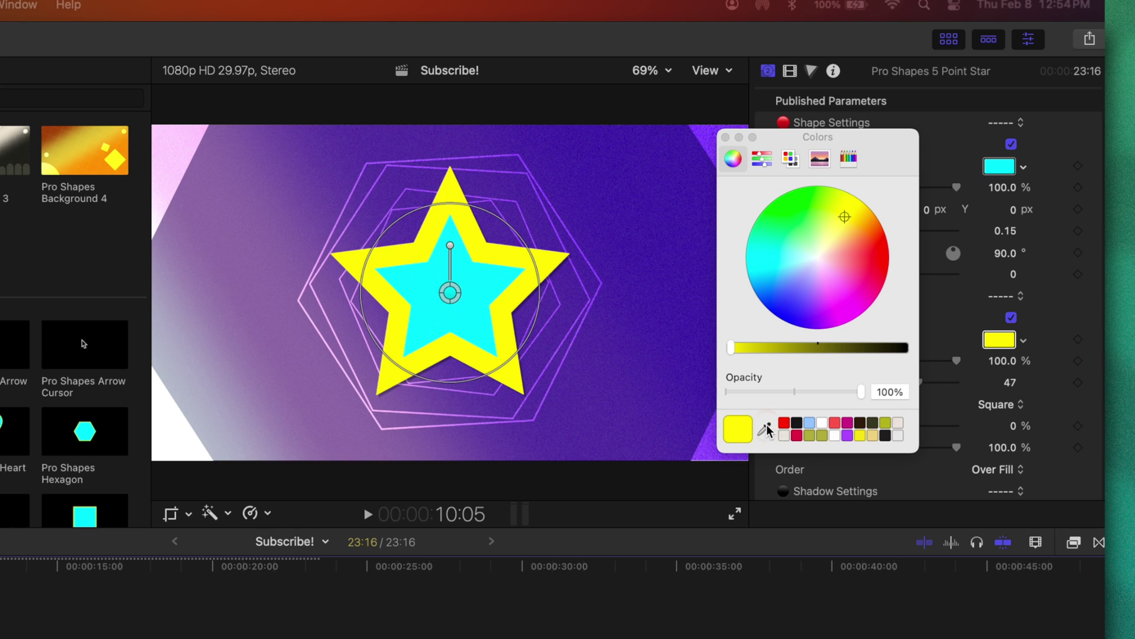
{"action": "left_click", "coordinate": [988, 163]}
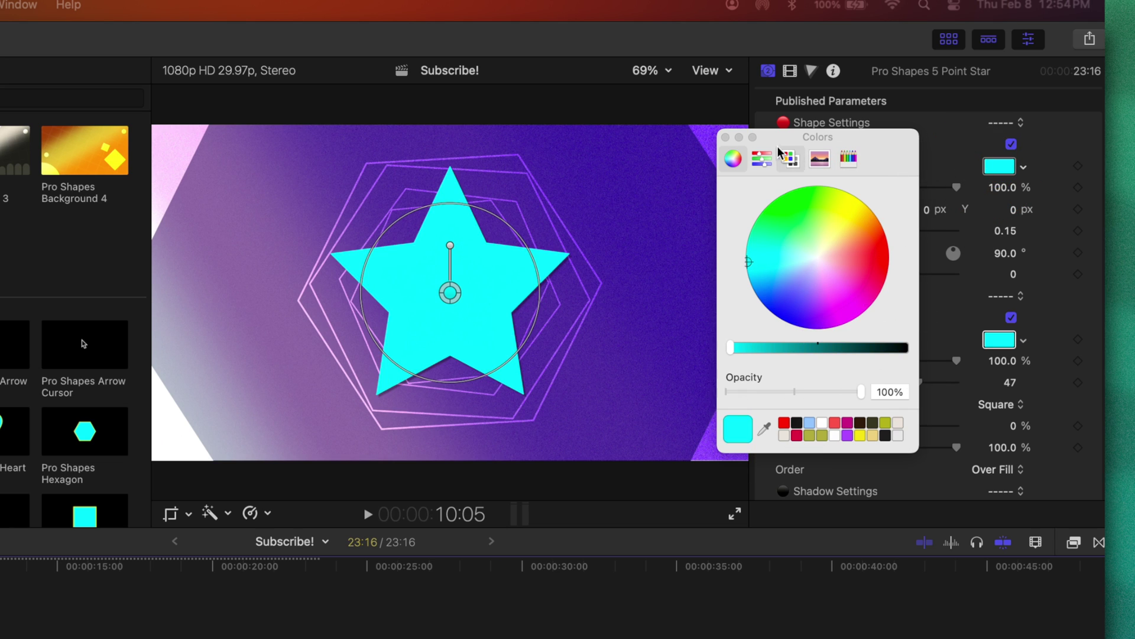
{"action": "left_click", "coordinate": [725, 138]}
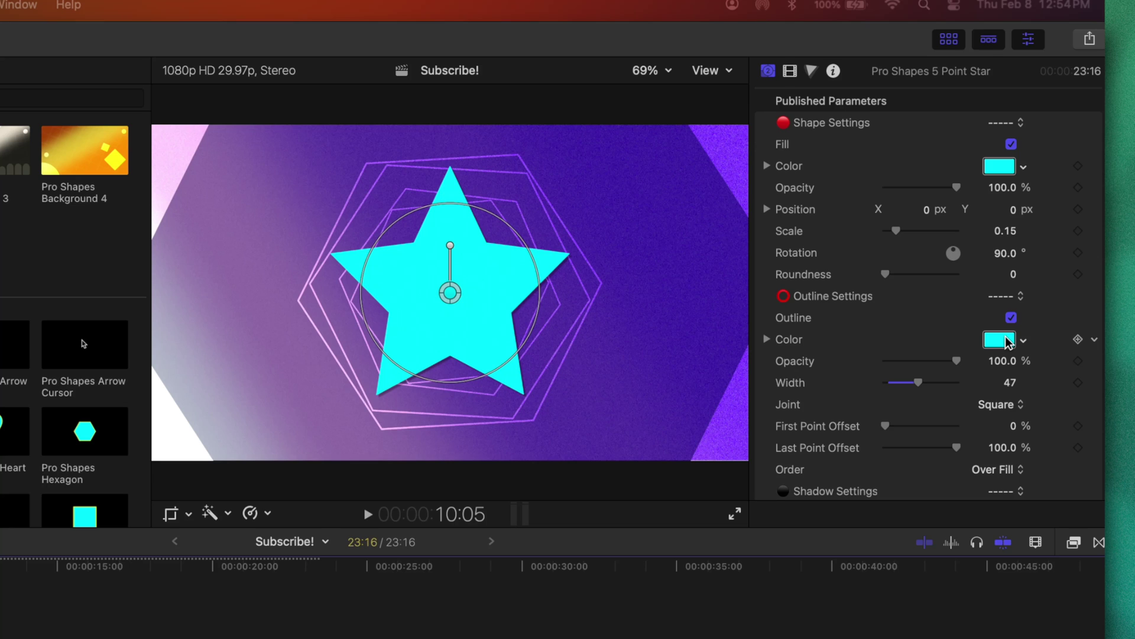
{"action": "left_click", "coordinate": [1005, 340]}
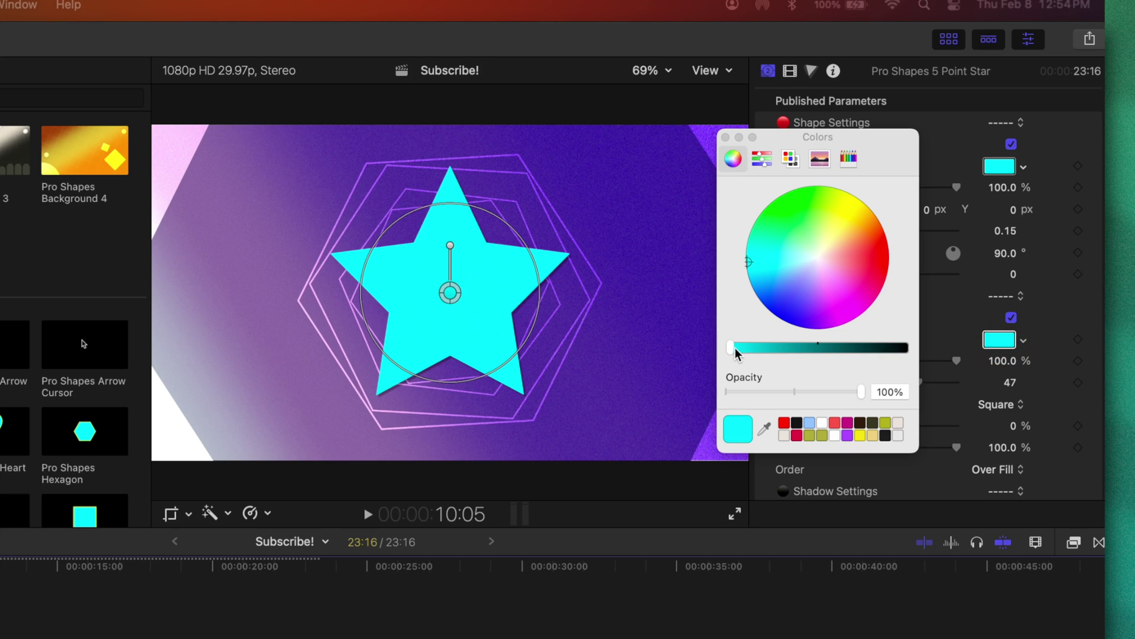
{"action": "left_click_drag", "start_coordinate": [745, 351], "coordinate": [818, 354]}
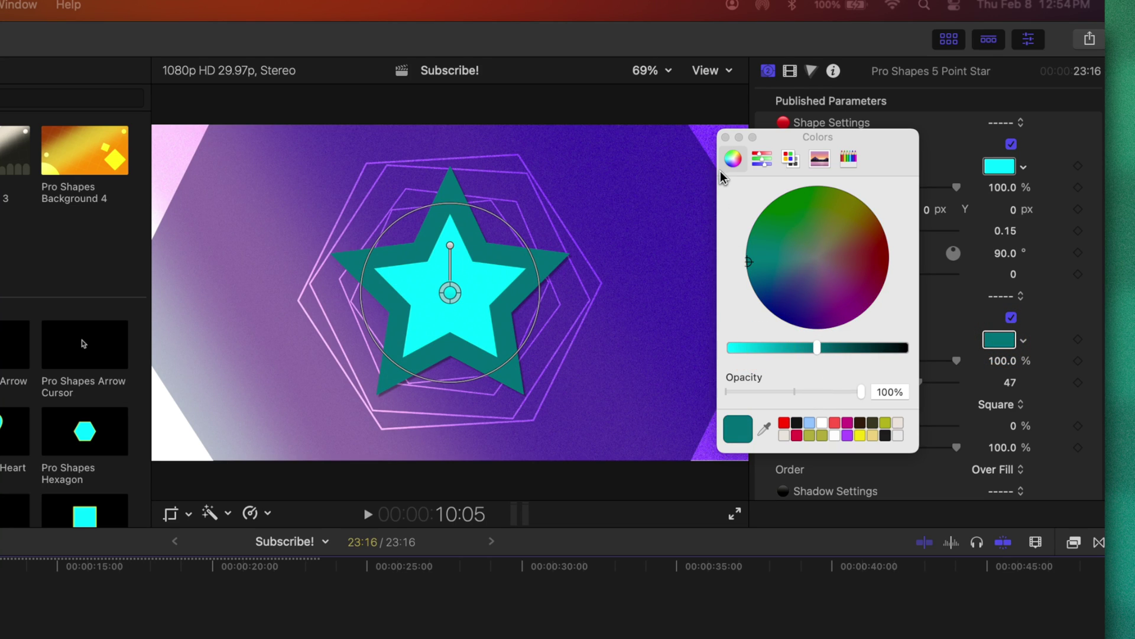
{"action": "left_click", "coordinate": [726, 138]}
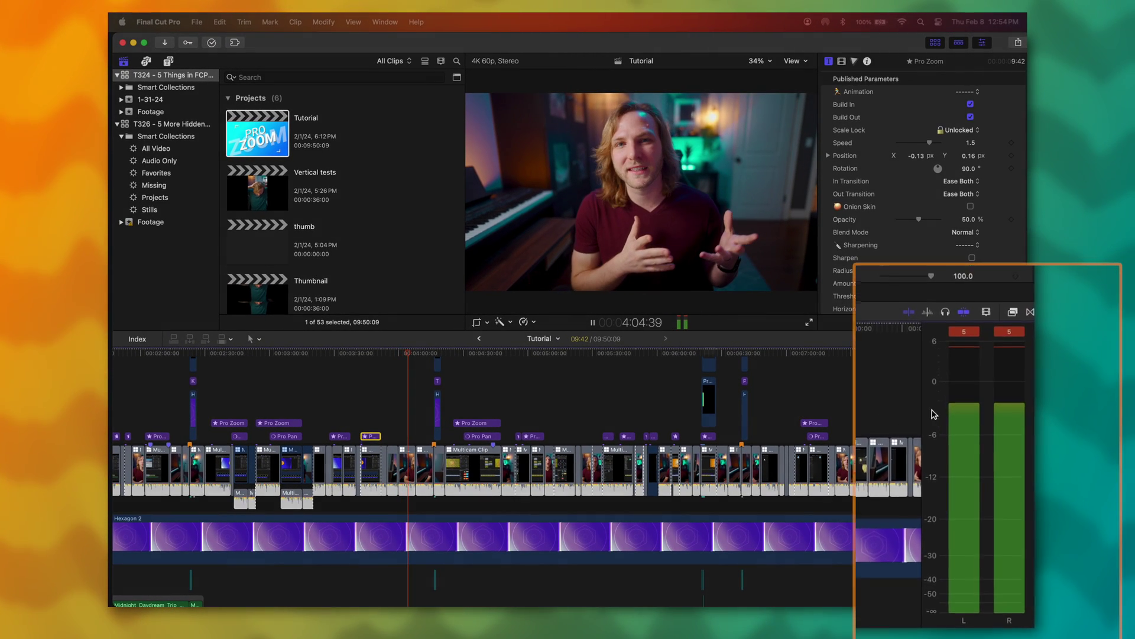
- Stop the Tutorial project's playback and drag the audio meters wider
{"action": "key", "text": "space"}
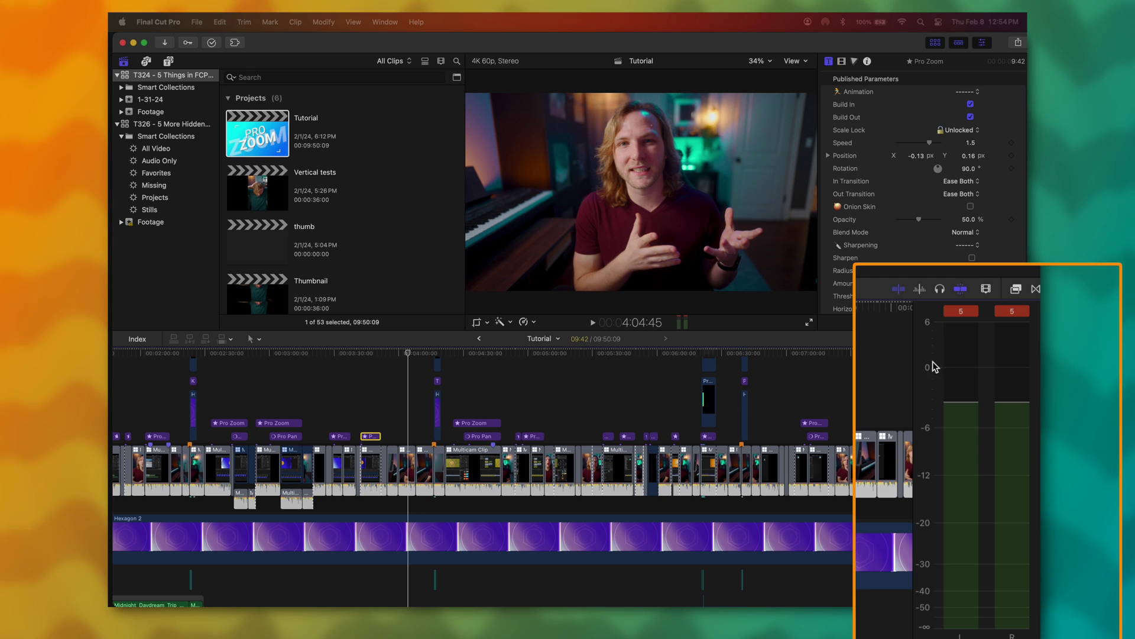
{"action": "left_click_drag", "start_coordinate": [912, 359], "coordinate": [856, 368]}
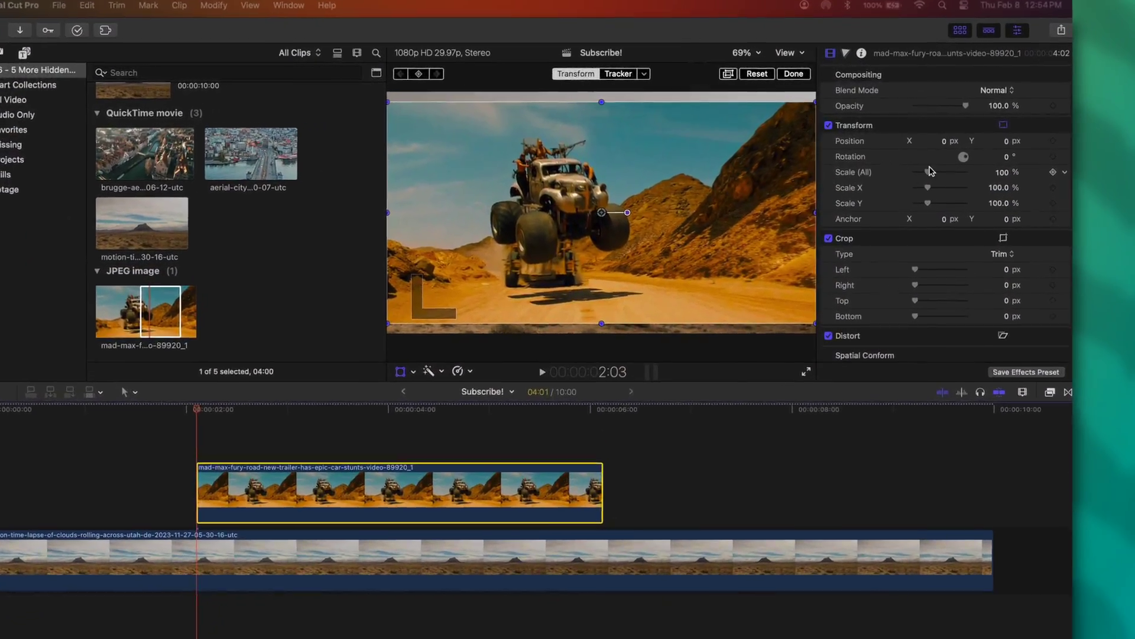
- Scale the Mad Max clip down to 49% and move it right over the clouds time-lapse
{"action": "left_click_drag", "start_coordinate": [930, 171], "coordinate": [921, 172]}
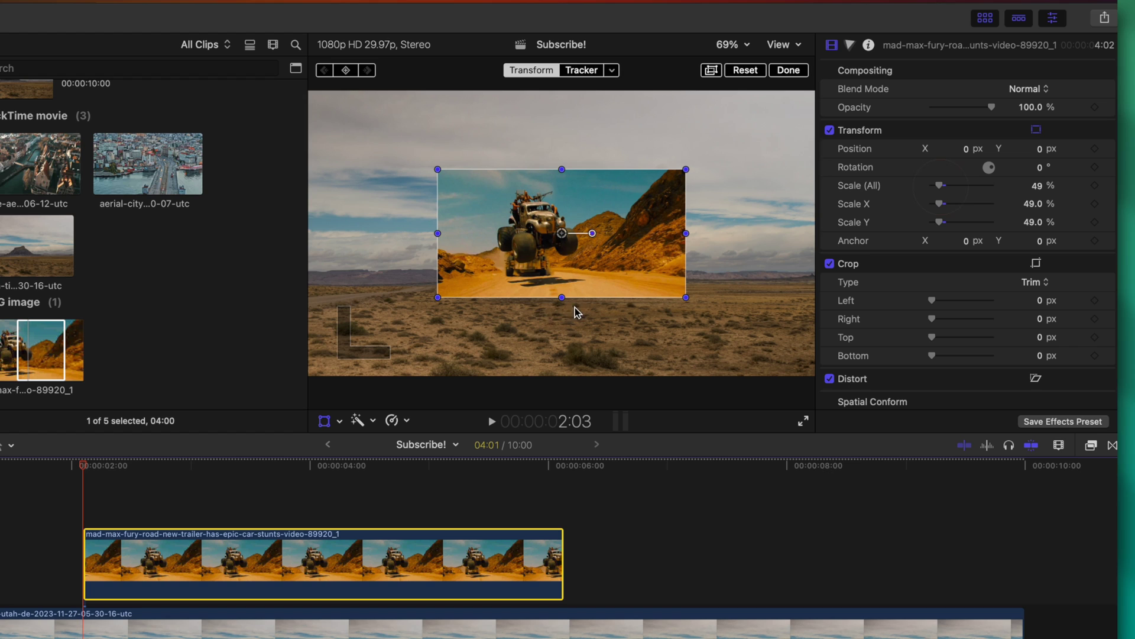
{"action": "left_click_drag", "start_coordinate": [561, 240], "coordinate": [645, 235]}
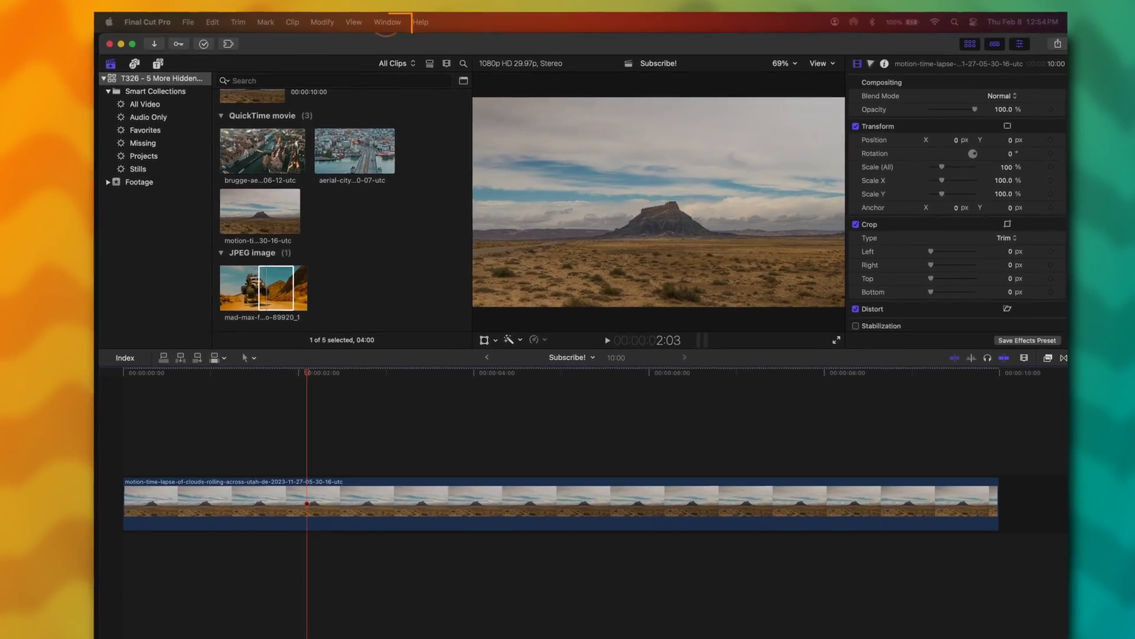
- Show the Comparison Viewer via Window > Show in Workspace, displaying the saved Brugge frame
{"action": "left_click", "coordinate": [384, 23]}
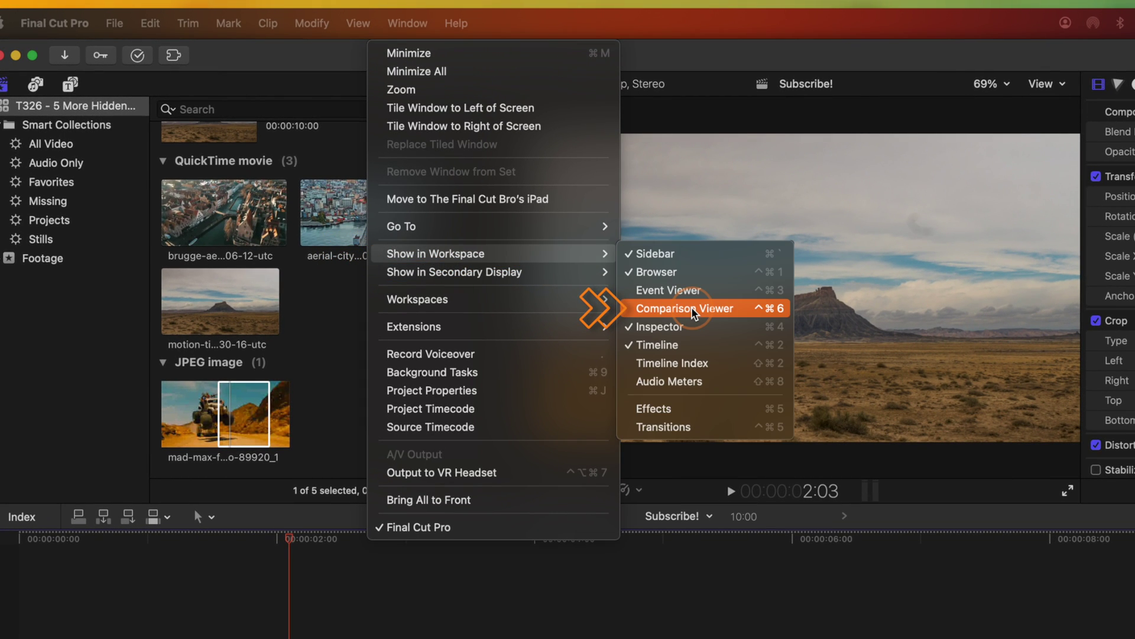
{"action": "left_click", "coordinate": [694, 308]}
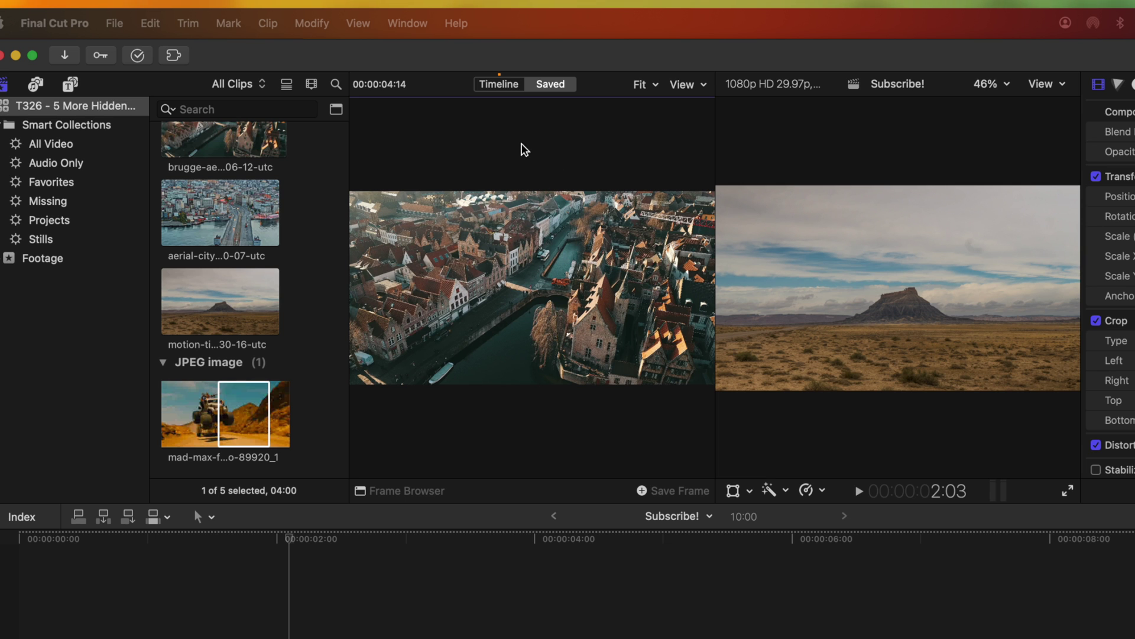
- Scrub the time-lapse, switch the Comparison Viewer to Saved, and save a Mad Max monster-truck frame
{"action": "left_click", "coordinate": [498, 83]}
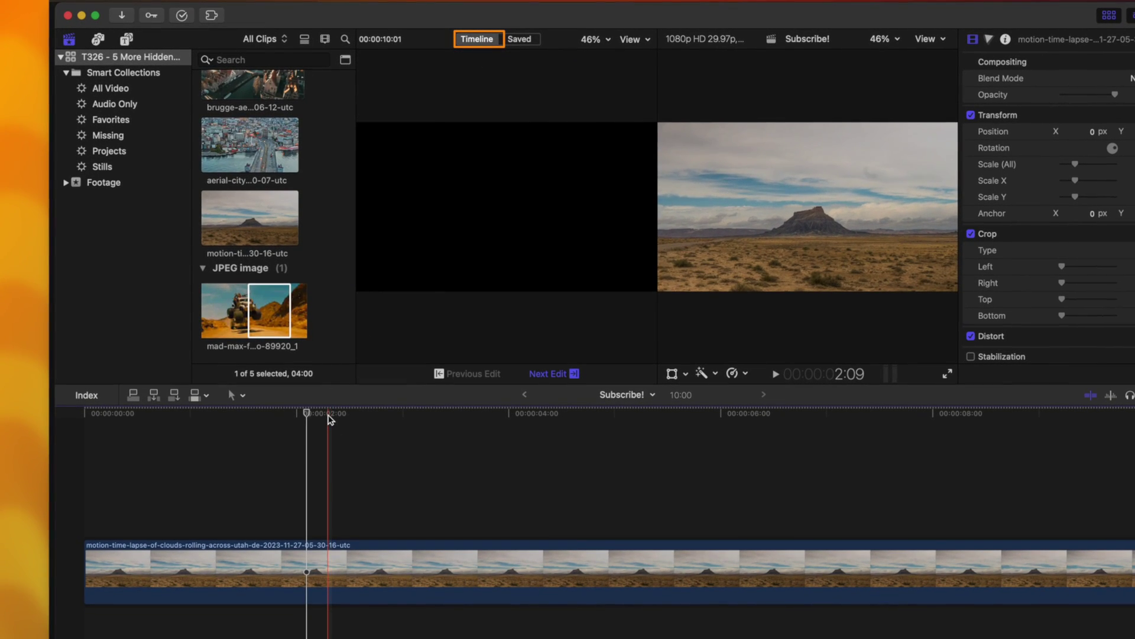
{"action": "left_click_drag", "start_coordinate": [330, 424], "coordinate": [450, 425]}
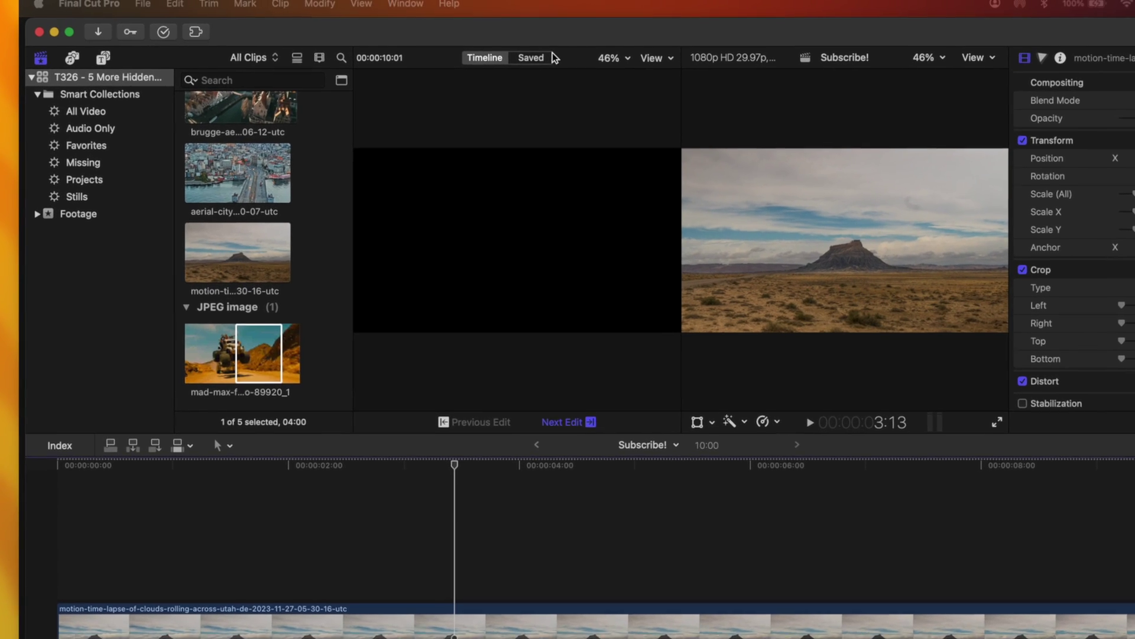
{"action": "left_click", "coordinate": [522, 43]}
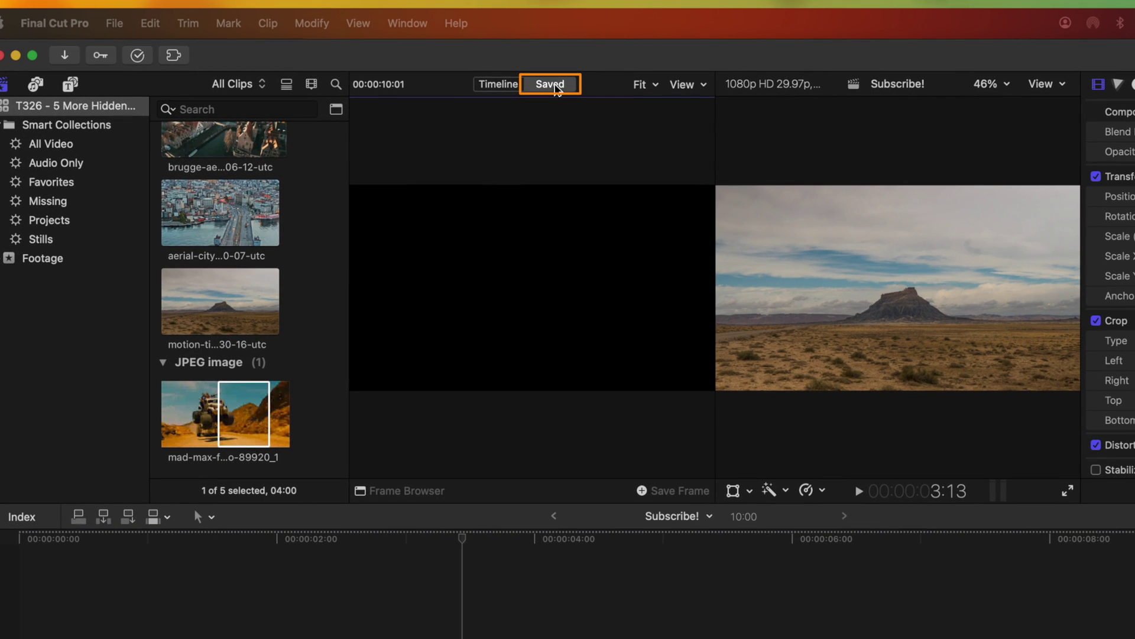
{"action": "left_click", "coordinate": [247, 404]}
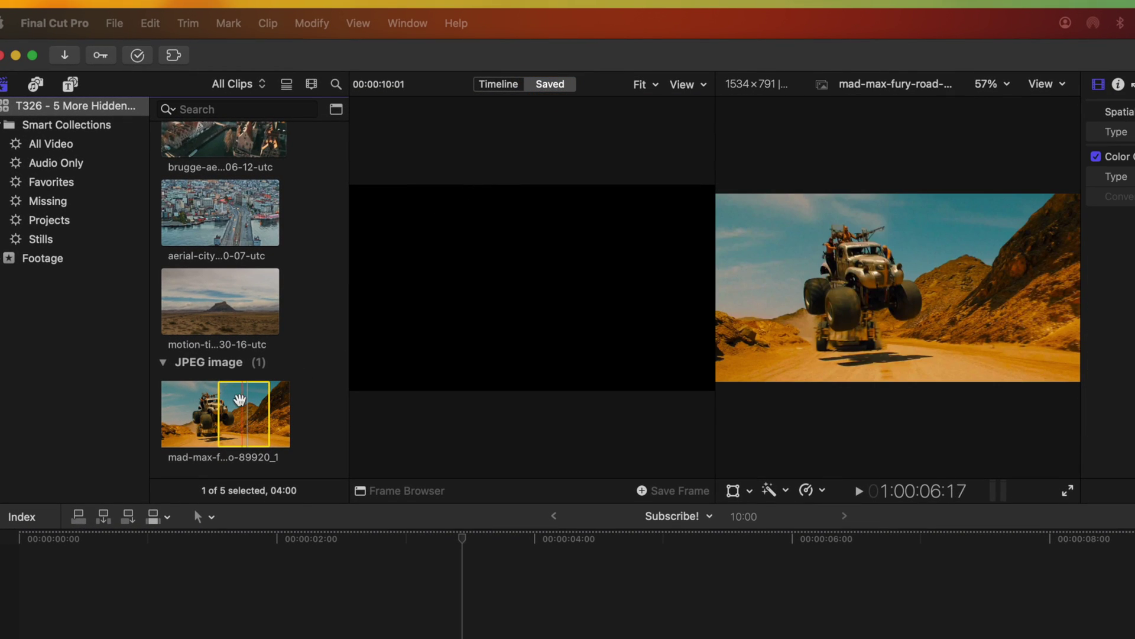
{"action": "left_click", "coordinate": [657, 492]}
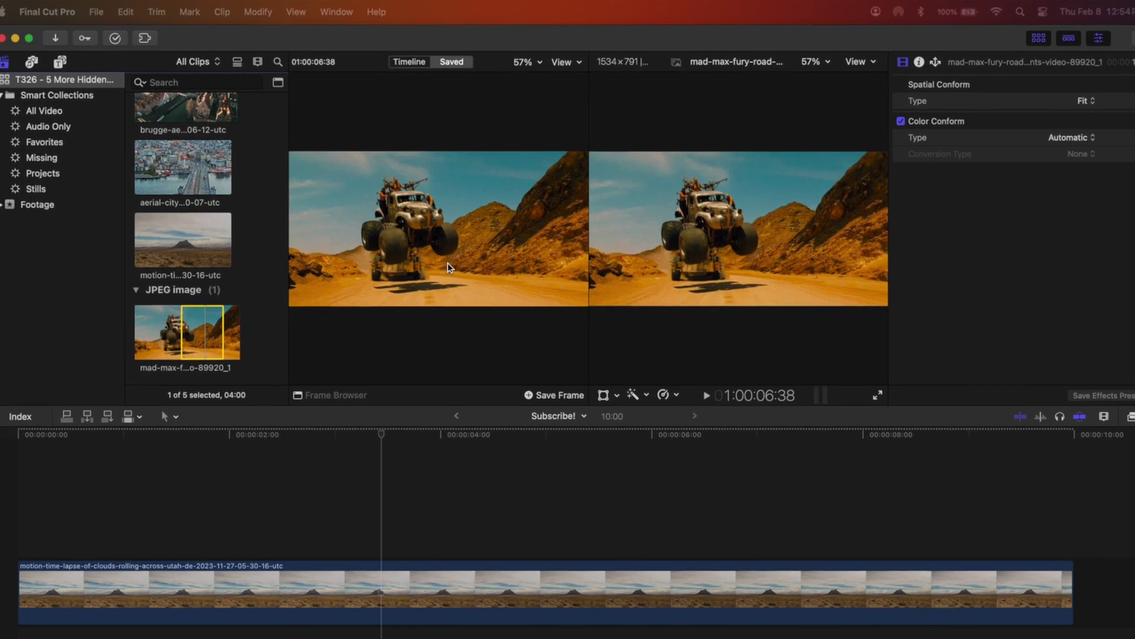
- Move the playhead to about 3:12 in the time-lapse and lower the Shadows wheel brightness
{"action": "left_click", "coordinate": [609, 539]}
{"action": "left_click_drag", "start_coordinate": [527, 460], "coordinate": [371, 471]}
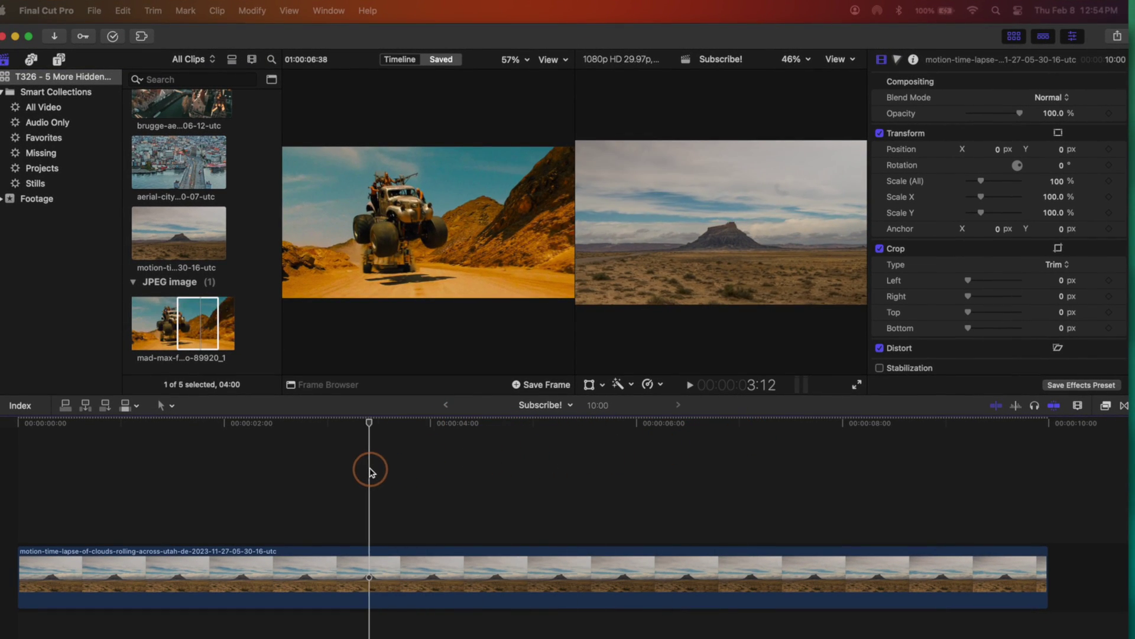
{"action": "key", "text": "super+6"}
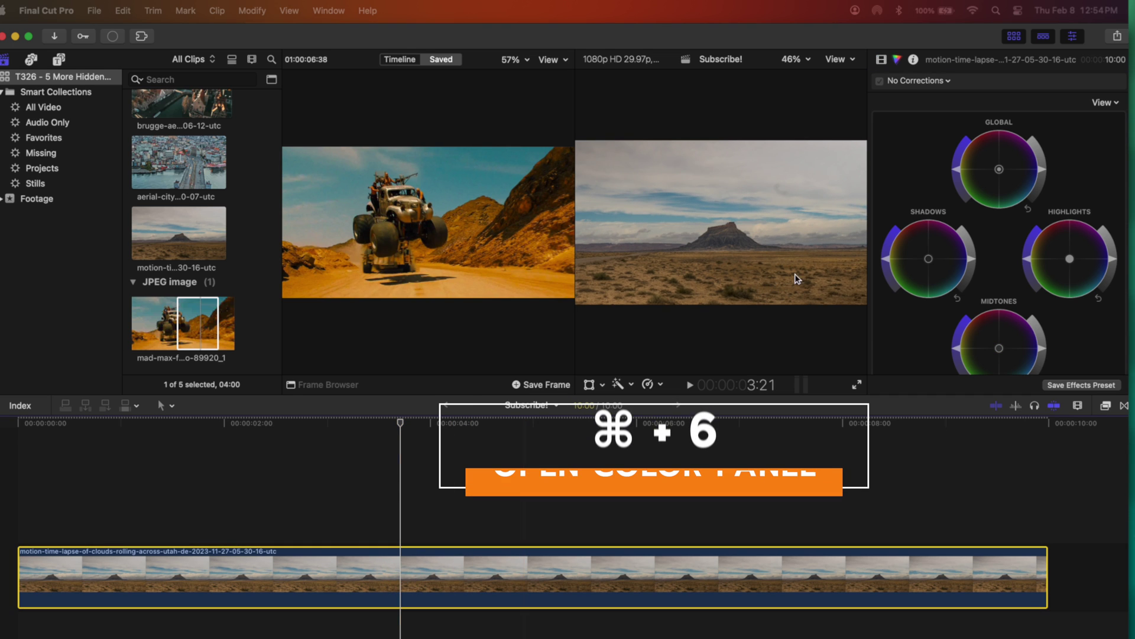
{"action": "left_click_drag", "start_coordinate": [973, 264], "coordinate": [974, 279]}
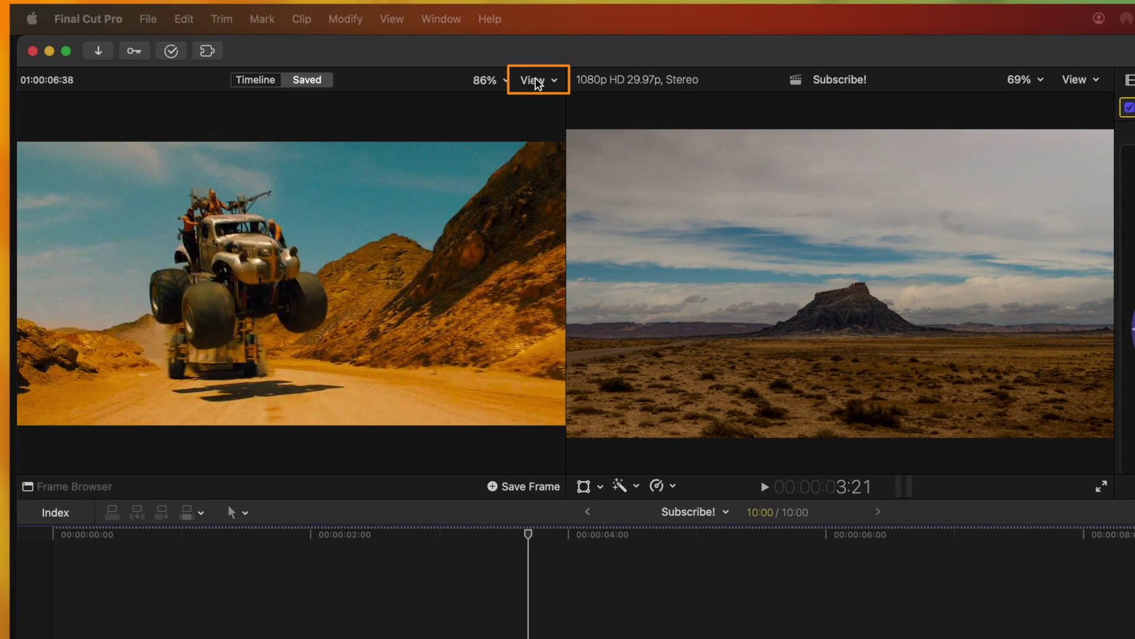
- Show video scopes beside the saved Comparison Viewer frame and, with Cmd+7, beside the main viewer
{"action": "left_click", "coordinate": [536, 81]}
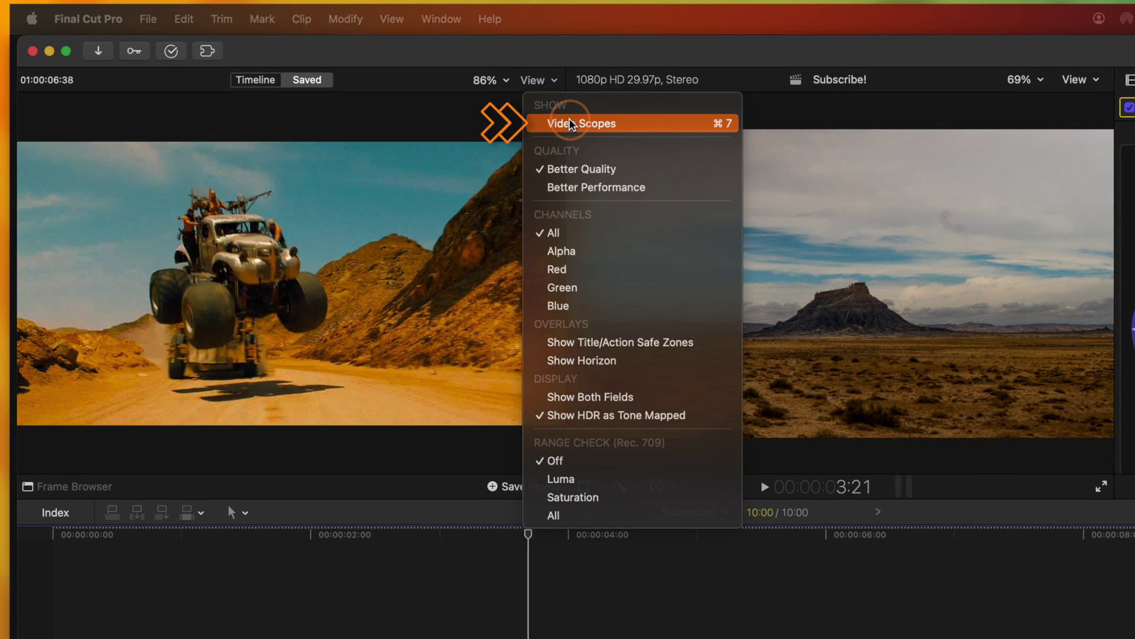
{"action": "left_click", "coordinate": [571, 124]}
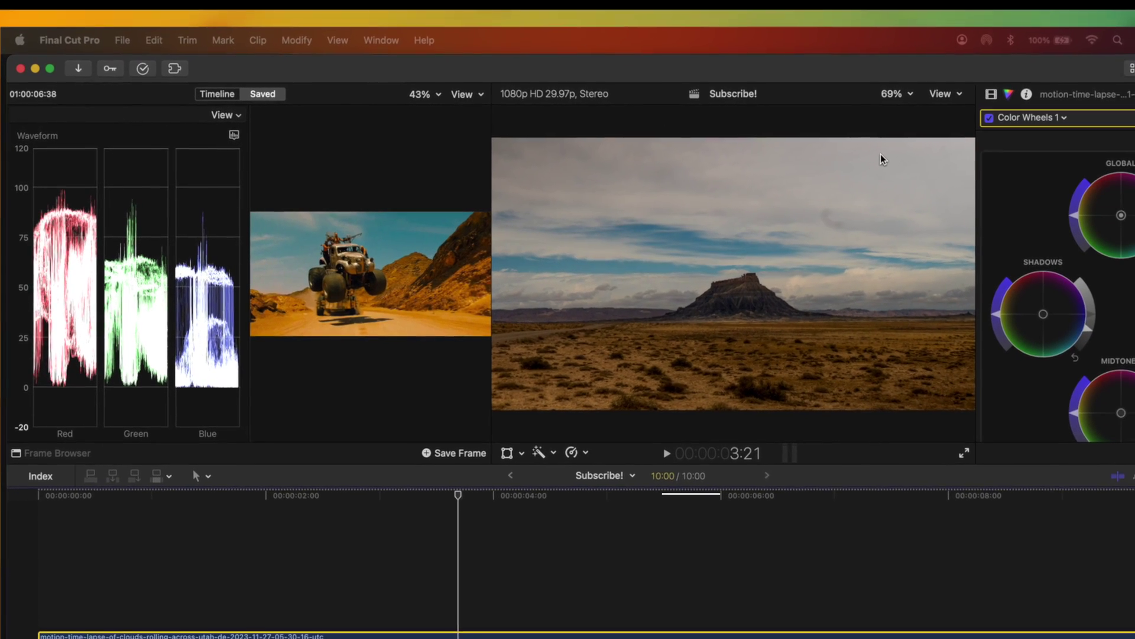
{"action": "key", "text": "super+7"}
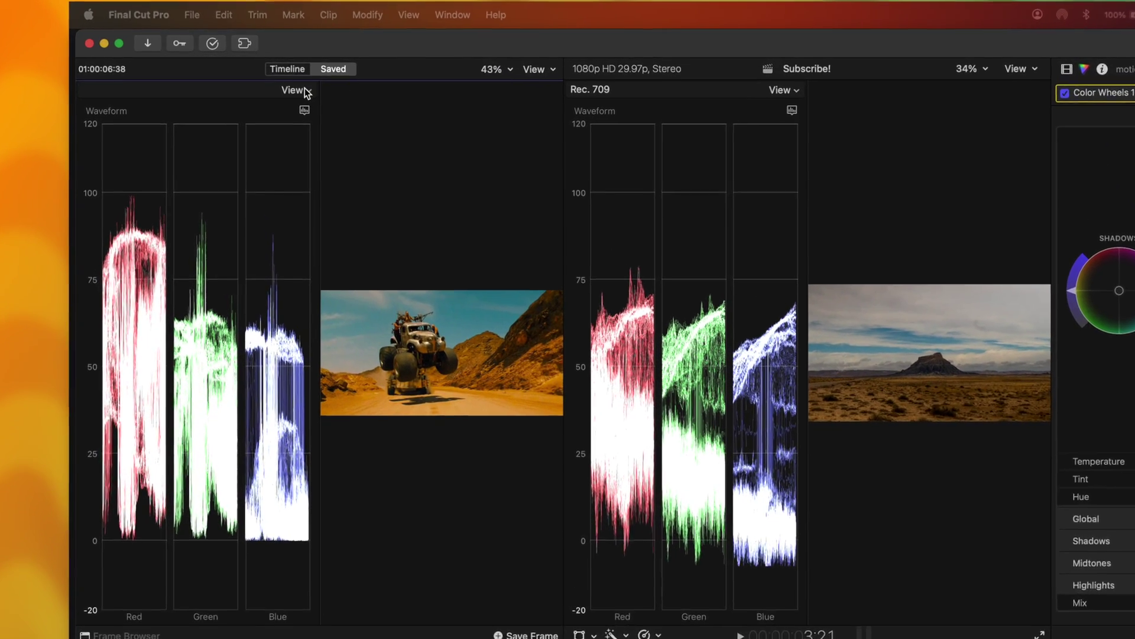
- Give the saved frame's scopes a vectorscope over waveform layout, with the frame stacked above
{"action": "left_click", "coordinate": [304, 89]}
{"action": "left_click", "coordinate": [198, 70]}
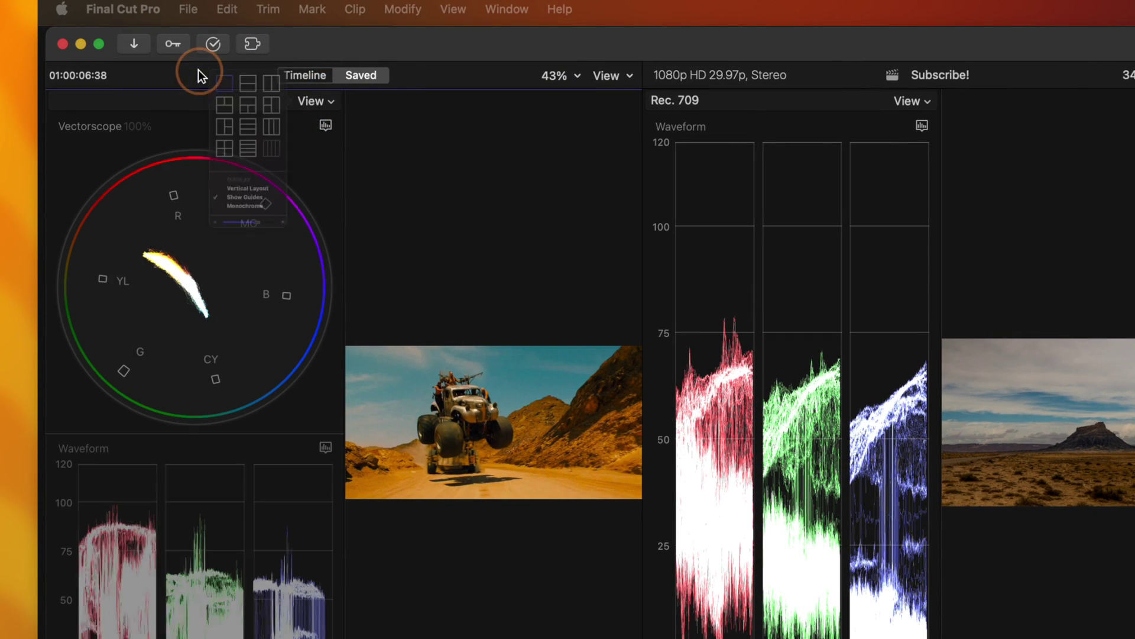
{"action": "left_click", "coordinate": [332, 97]}
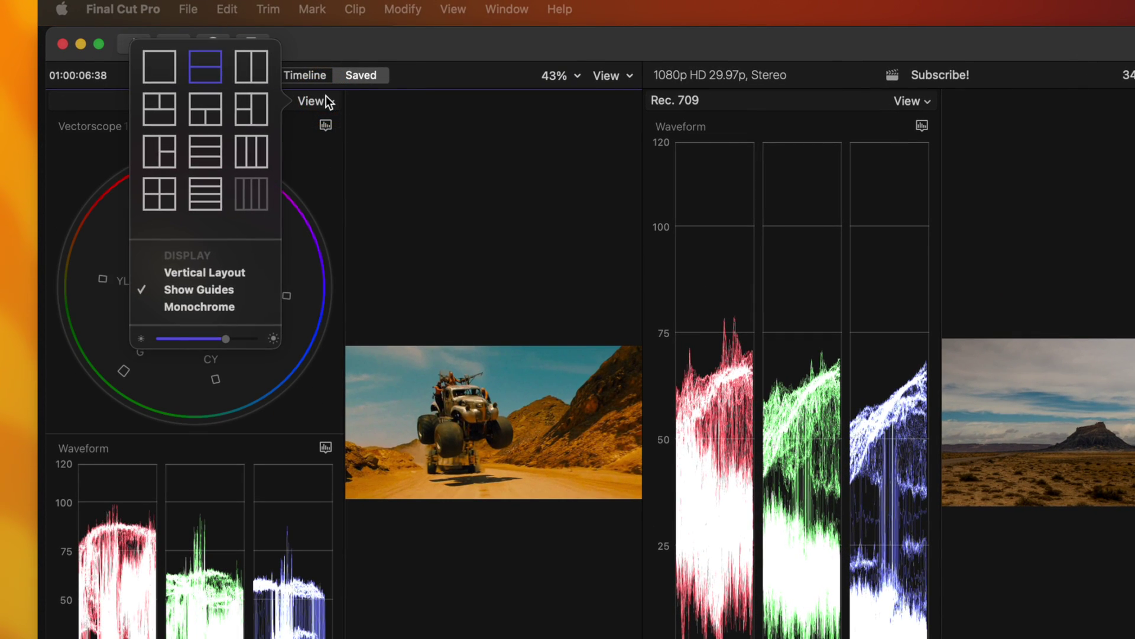
{"action": "left_click", "coordinate": [229, 263]}
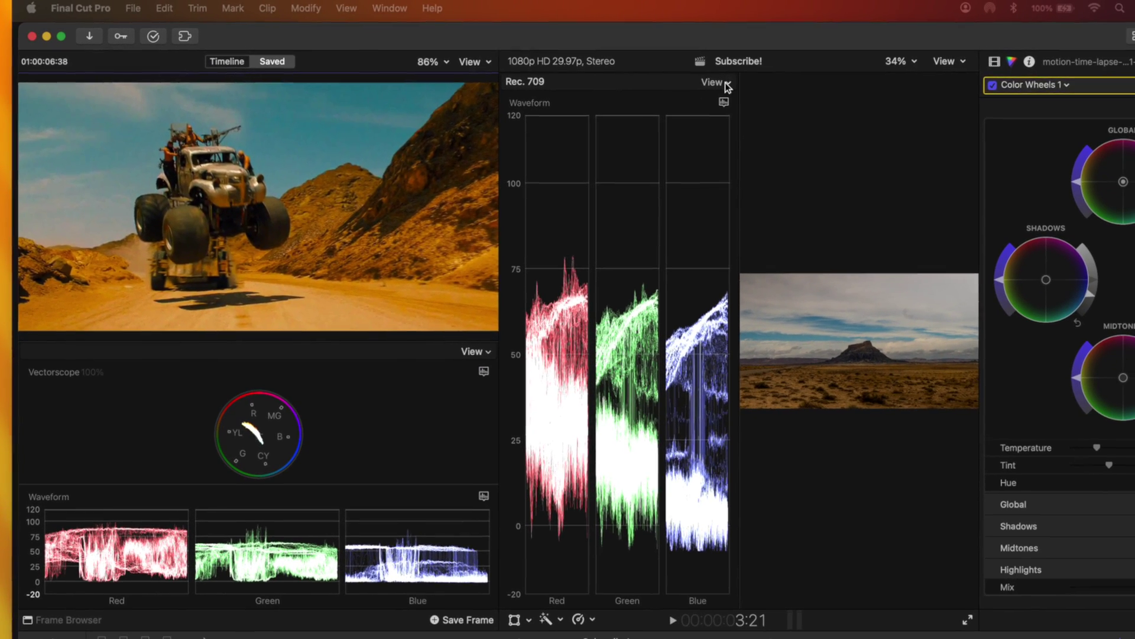
- Stack the time-lapse frame above its scopes and add a vectorscope above its waveform
{"action": "left_click", "coordinate": [835, 93]}
{"action": "left_click", "coordinate": [622, 218]}
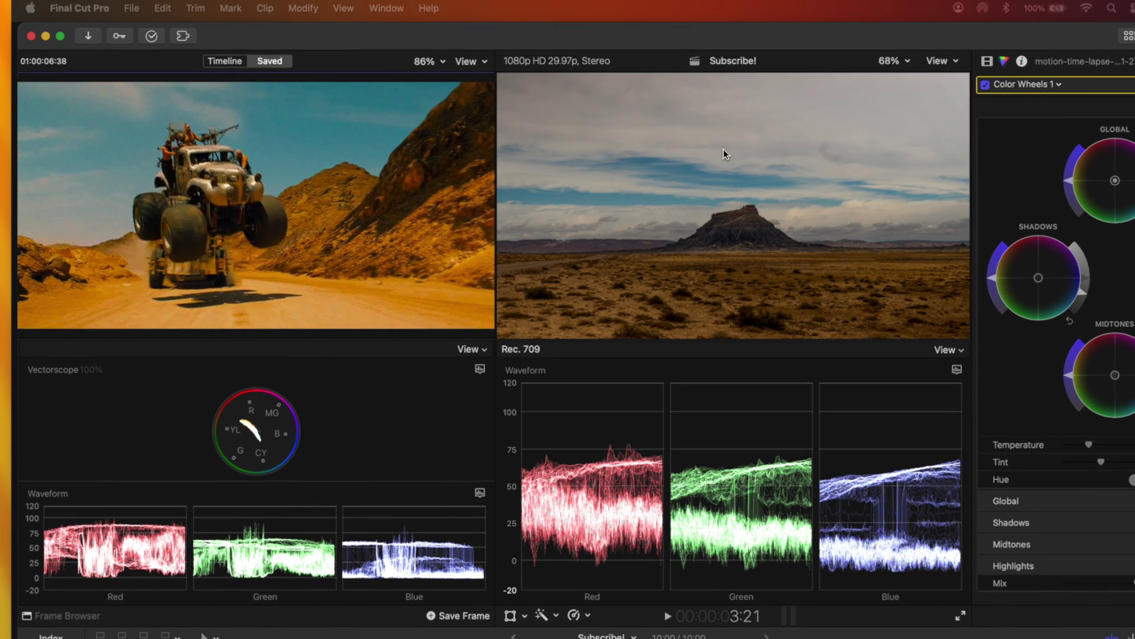
{"action": "left_click", "coordinate": [948, 351]}
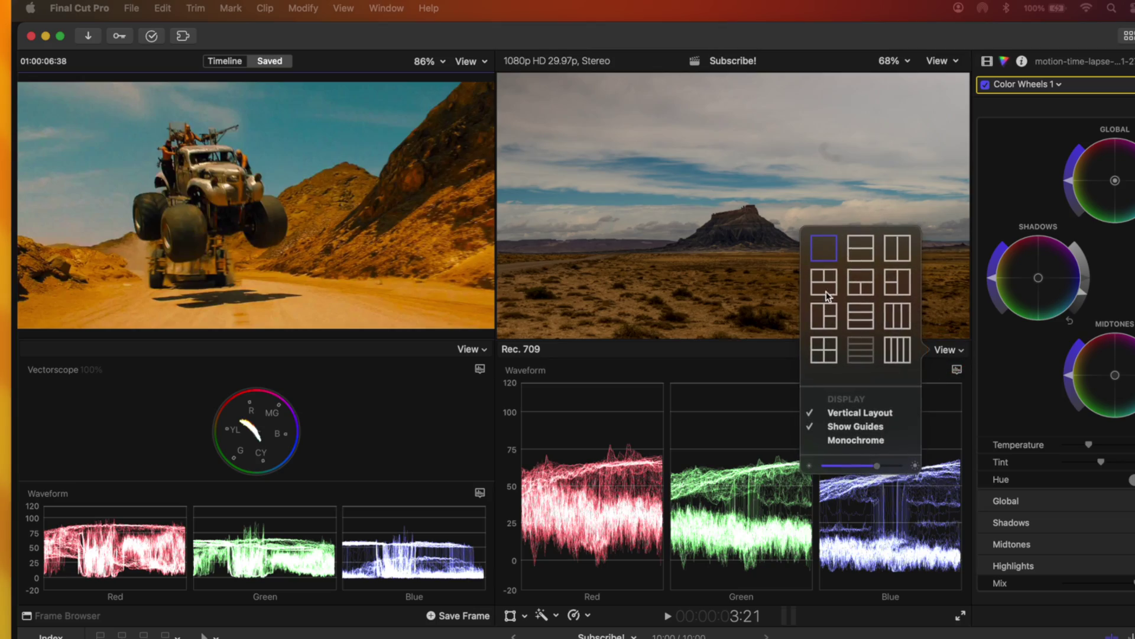
{"action": "left_click", "coordinate": [859, 247]}
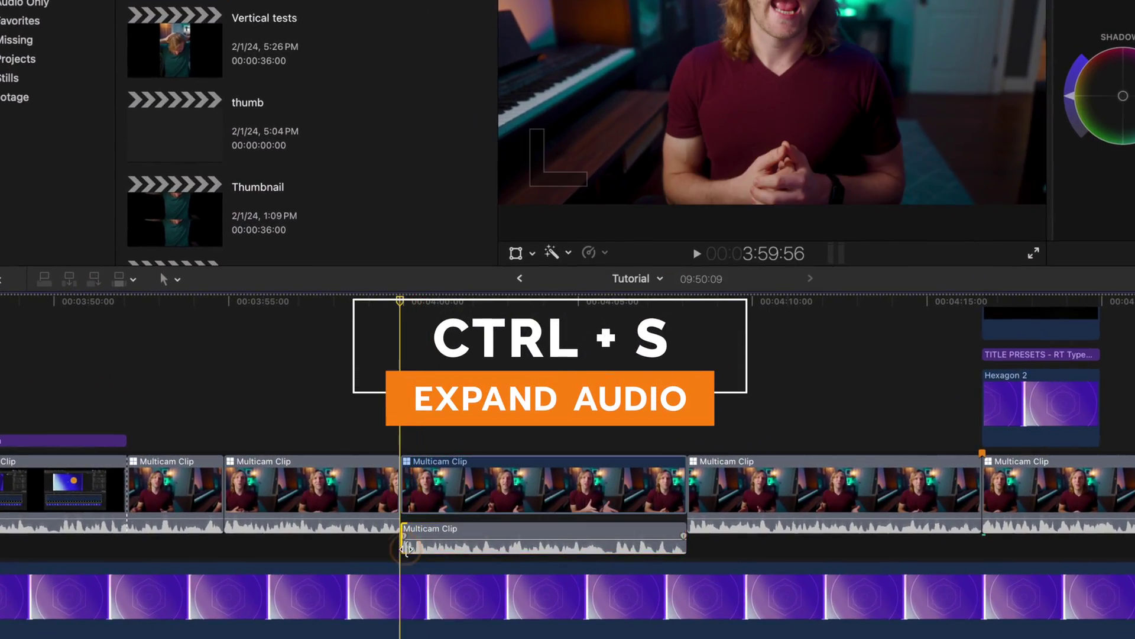
- Trim both edges of the multicam clip's expanded audio, then re-expand and collapse it into the video
{"action": "left_click_drag", "start_coordinate": [406, 549], "coordinate": [349, 553]}
{"action": "left_click_drag", "start_coordinate": [684, 555], "coordinate": [702, 556]}
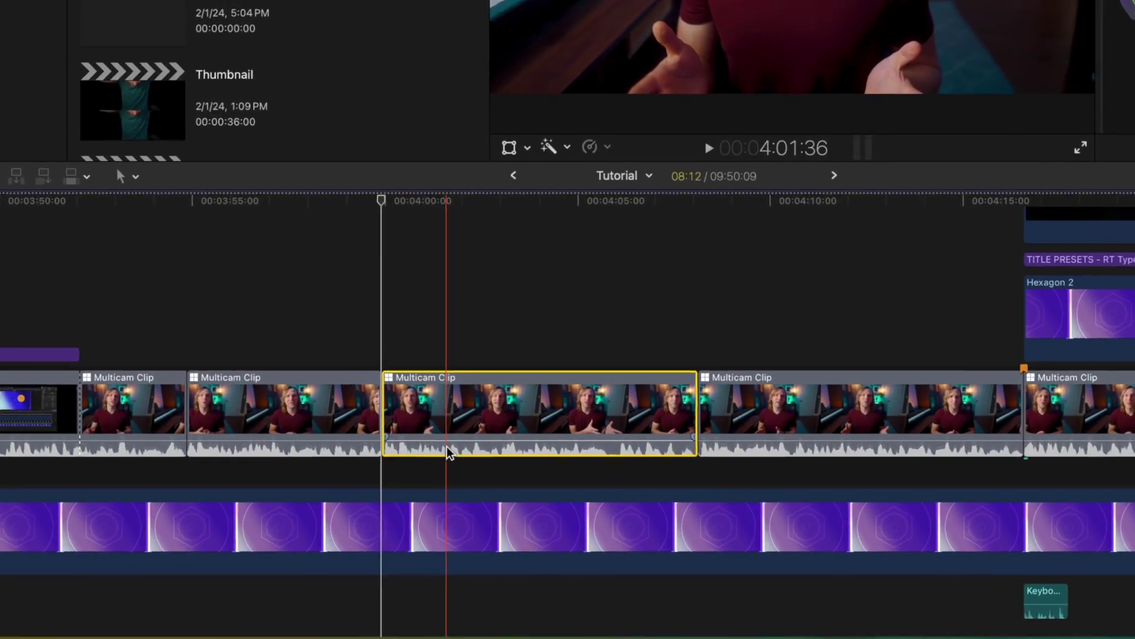
{"action": "double_click", "coordinate": [447, 449]}
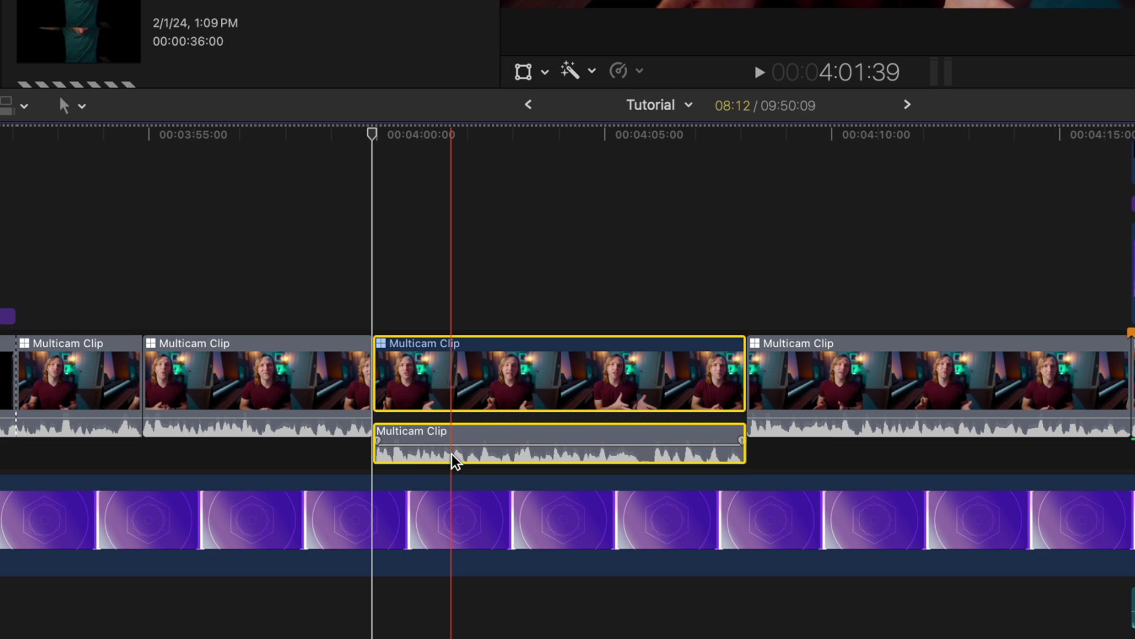
{"action": "double_click", "coordinate": [452, 454]}
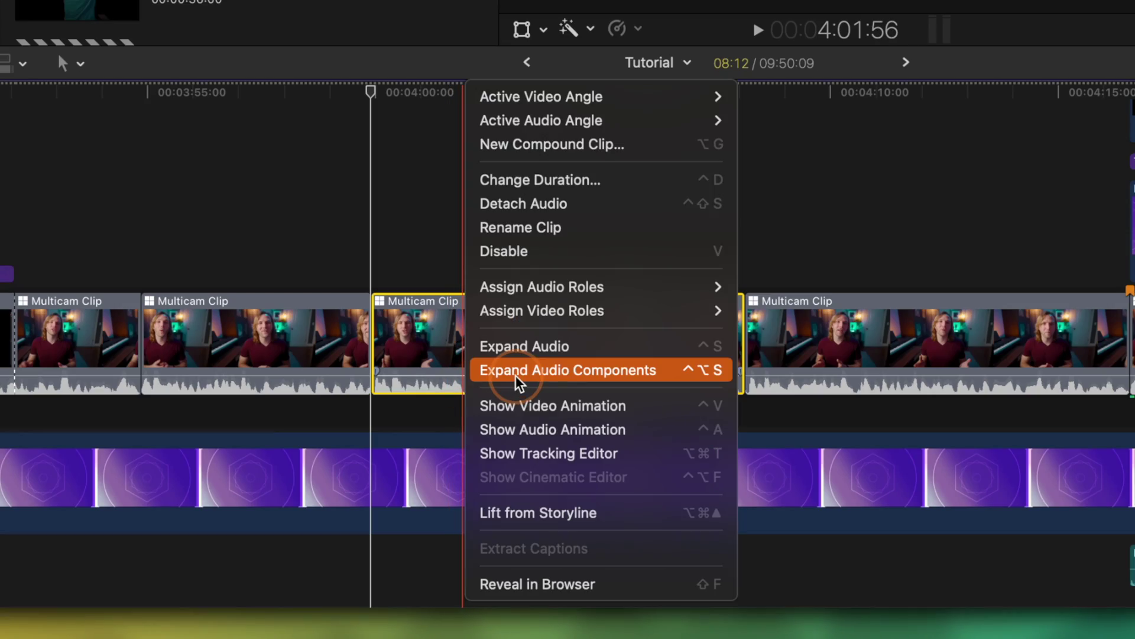
- Expand the multicam clip's audio components into separate lanes, then collapse them with Ctrl+Option+S
{"action": "left_click", "coordinate": [518, 382]}
{"action": "scroll", "coordinate": [486, 401], "scroll_direction": "down", "scroll_amount": 3}
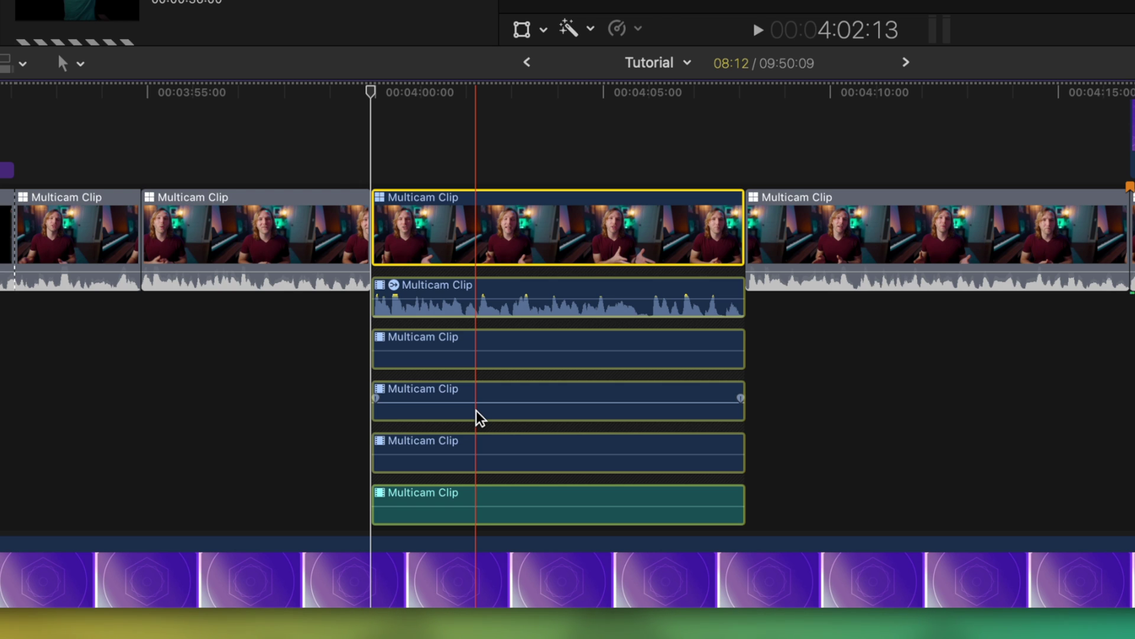
{"action": "key", "text": "ctrl+alt+s"}
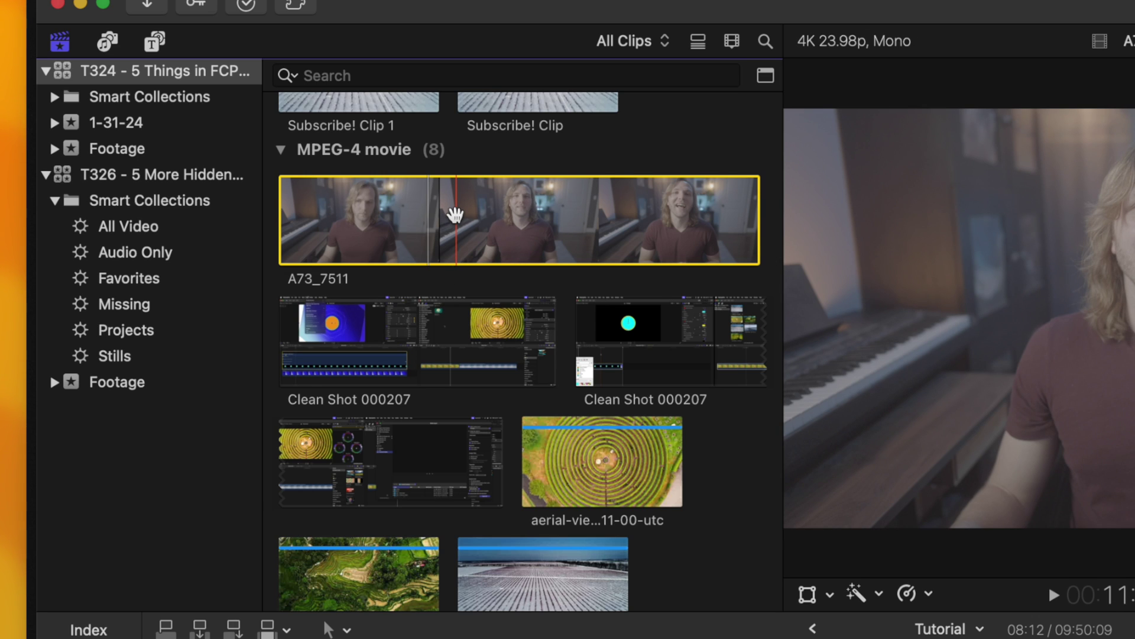
- Toggle the browser to list view and back, then enable Waveforms under Clip Appearance
{"action": "left_click", "coordinate": [698, 44]}
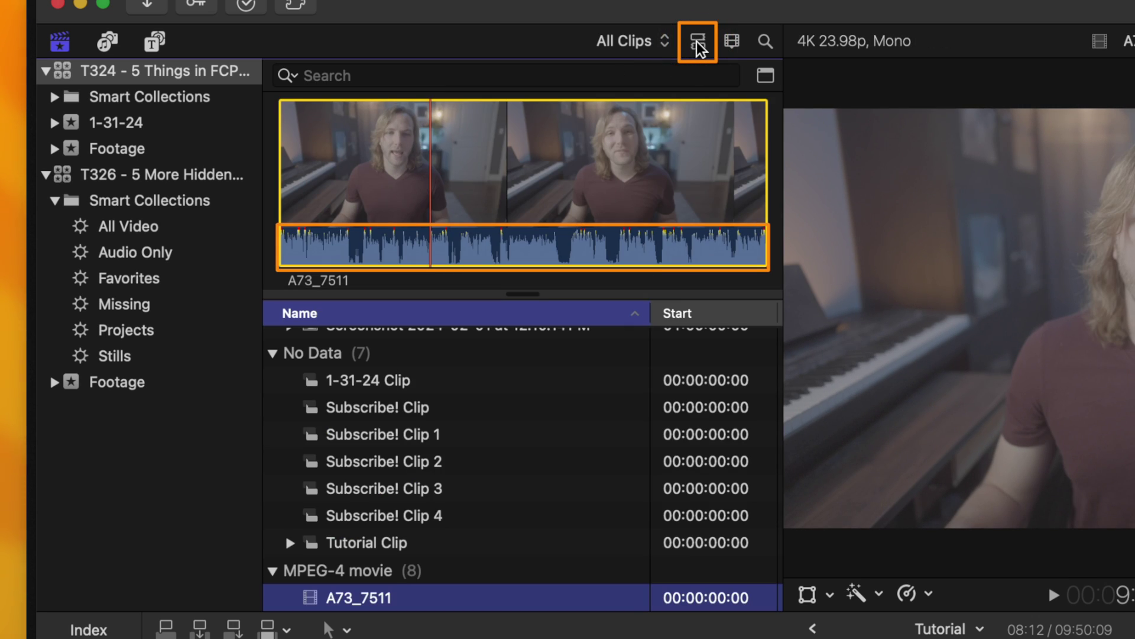
{"action": "left_click", "coordinate": [700, 42]}
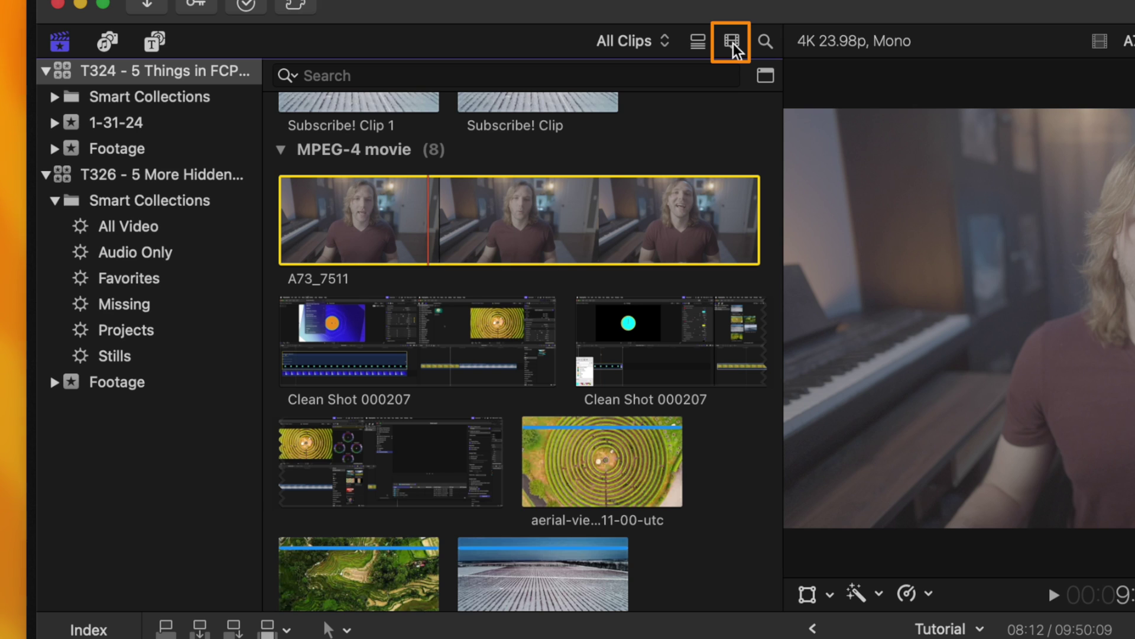
{"action": "left_click", "coordinate": [733, 42]}
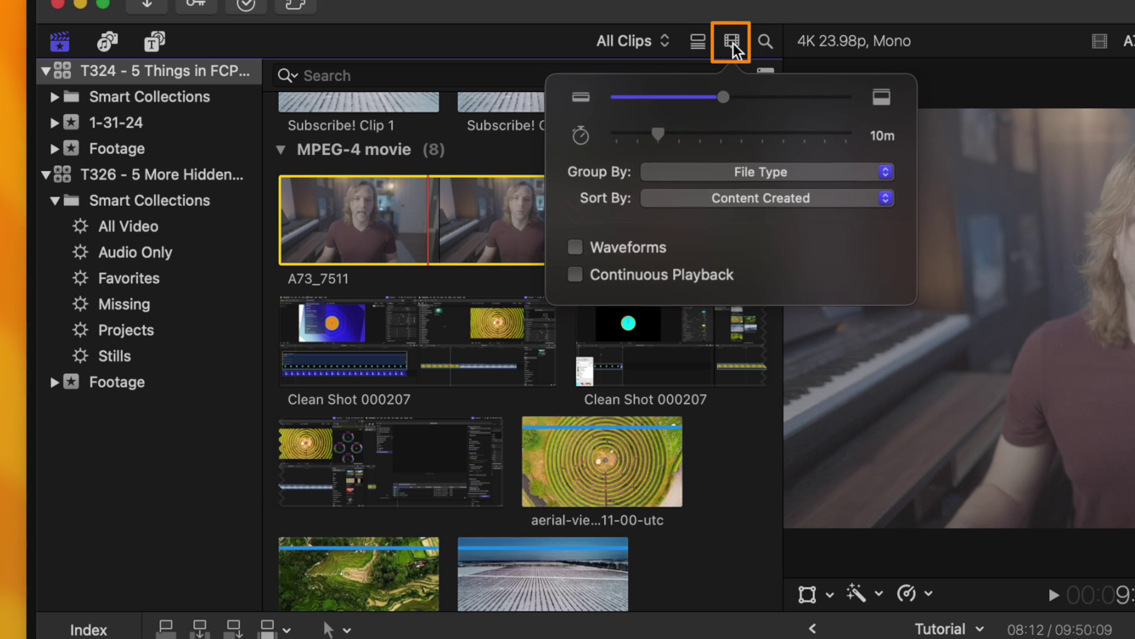
{"action": "left_click", "coordinate": [576, 246]}
{"action": "left_click", "coordinate": [467, 274]}
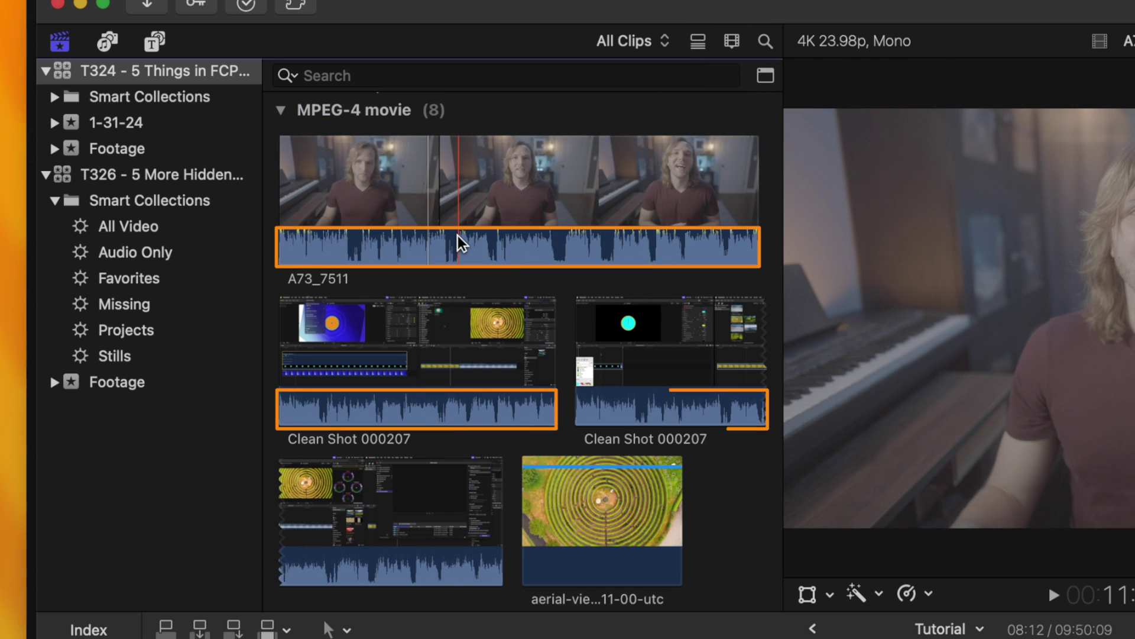